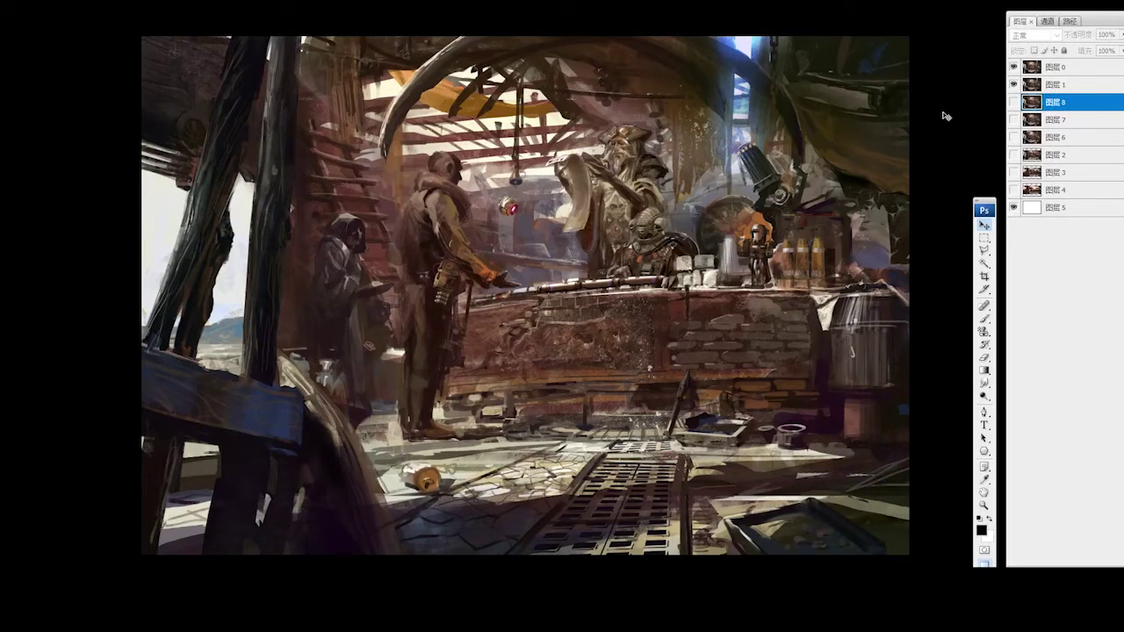
# Hide 图层 1 and examine the finished painting on 图层 0 both enlarged and as a whole, free of interface panels.
pyautogui.click(1013, 85)
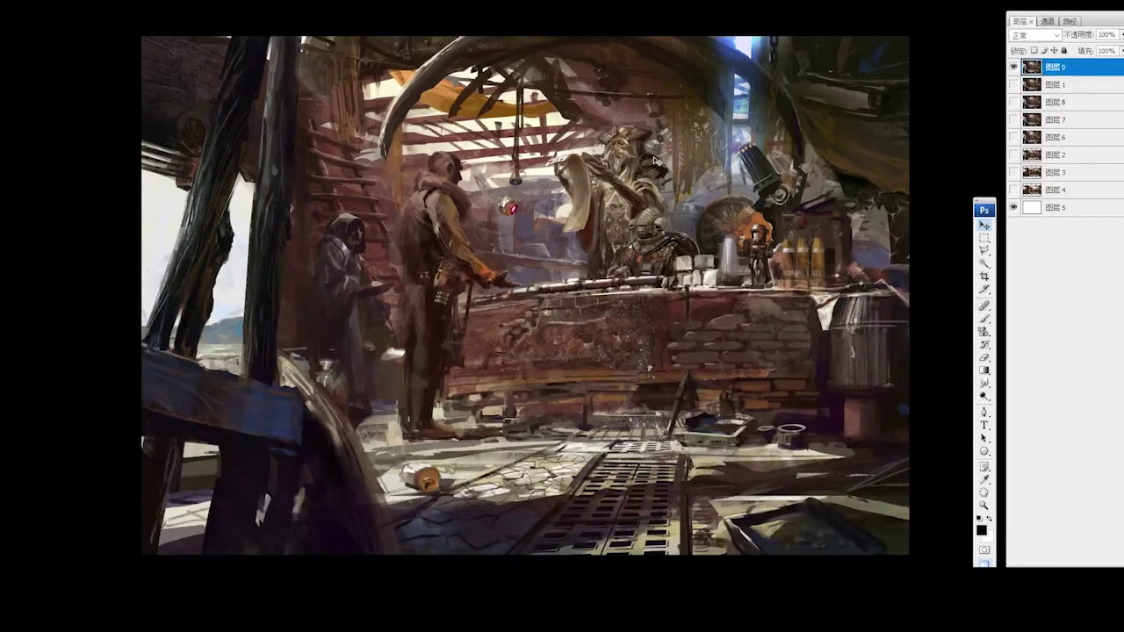
pyautogui.hotkey('ctrl', '+')
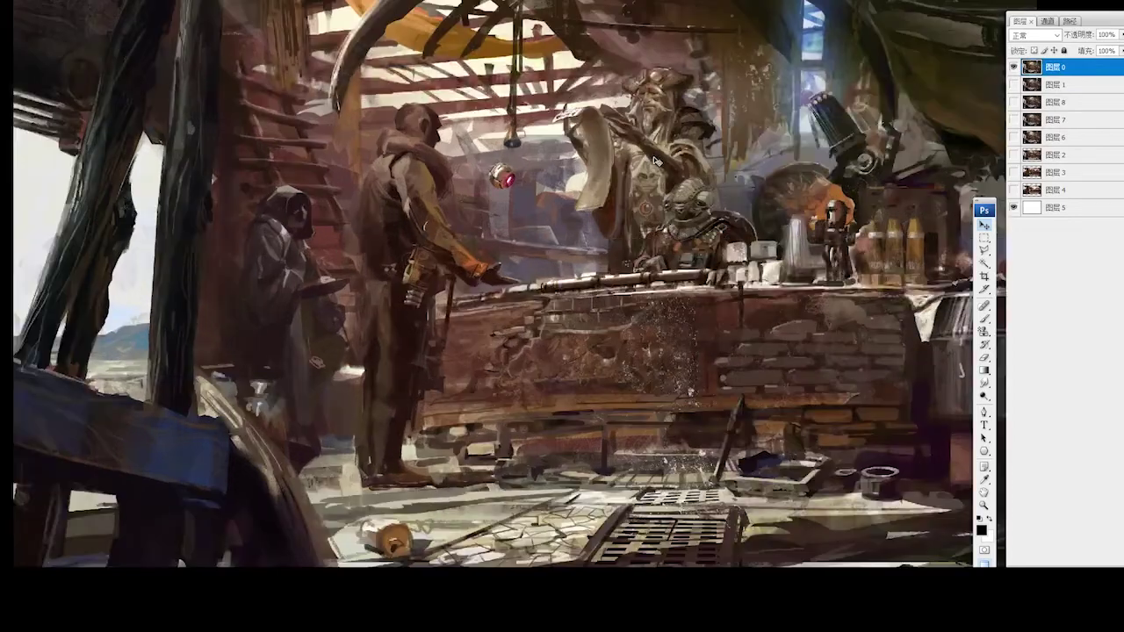
pyautogui.press('Tab')
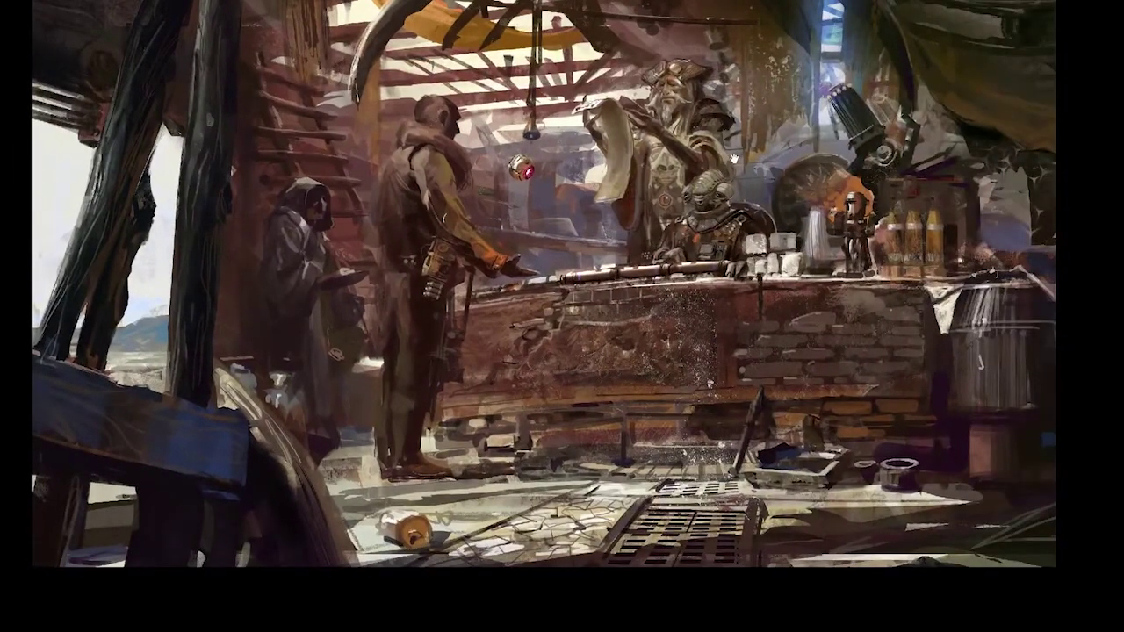
pyautogui.hotkey('ctrl', '-')
pyautogui.hotkey('ctrl', '+')
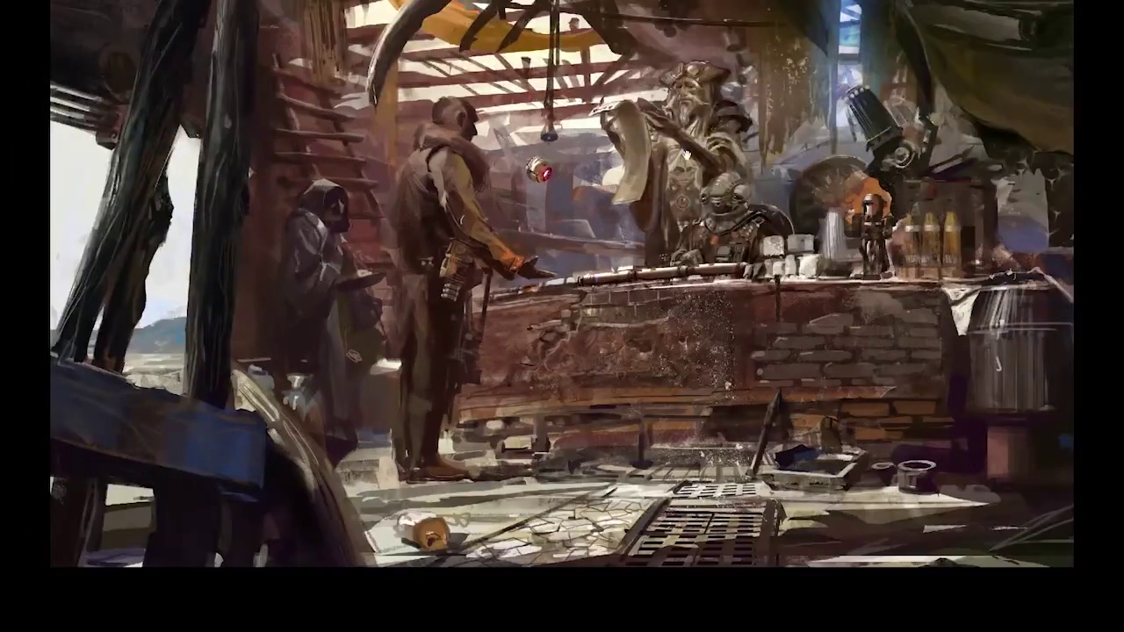
pyautogui.scroll(2, 720, 167)
pyautogui.scroll(-1, 696, 184)
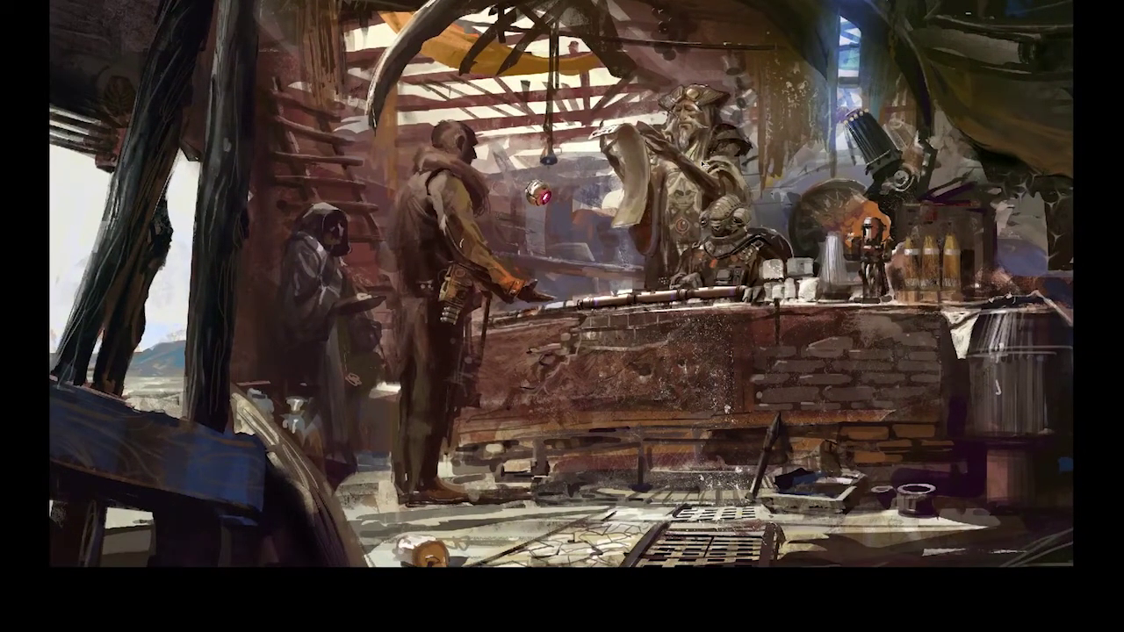
pyautogui.hotkey('ctrl', '-')
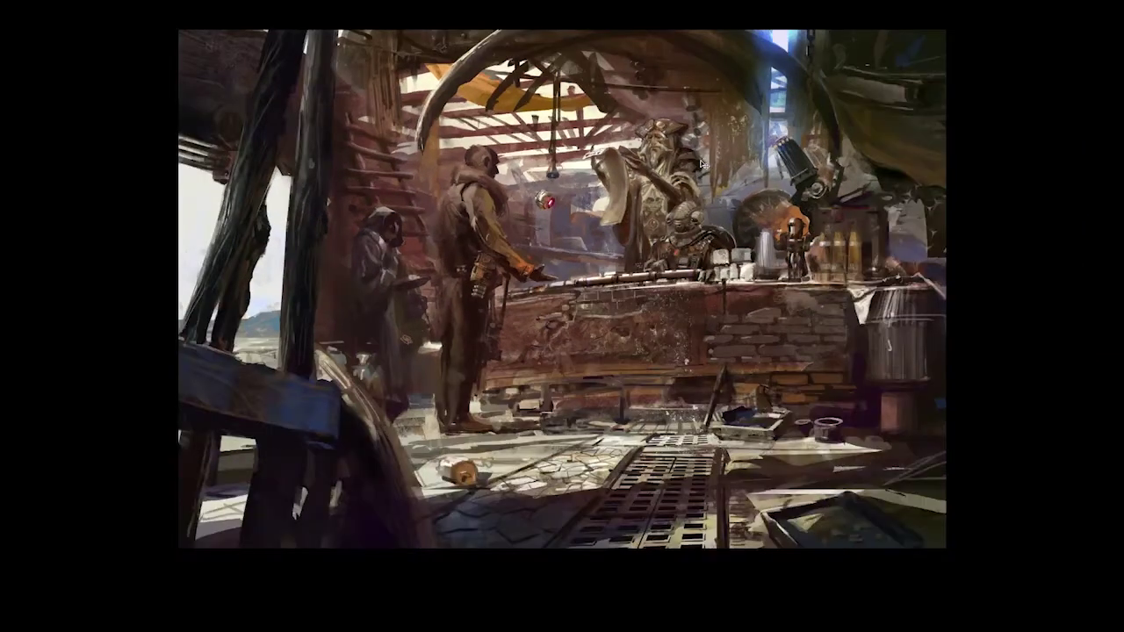
pyautogui.press('Tab')
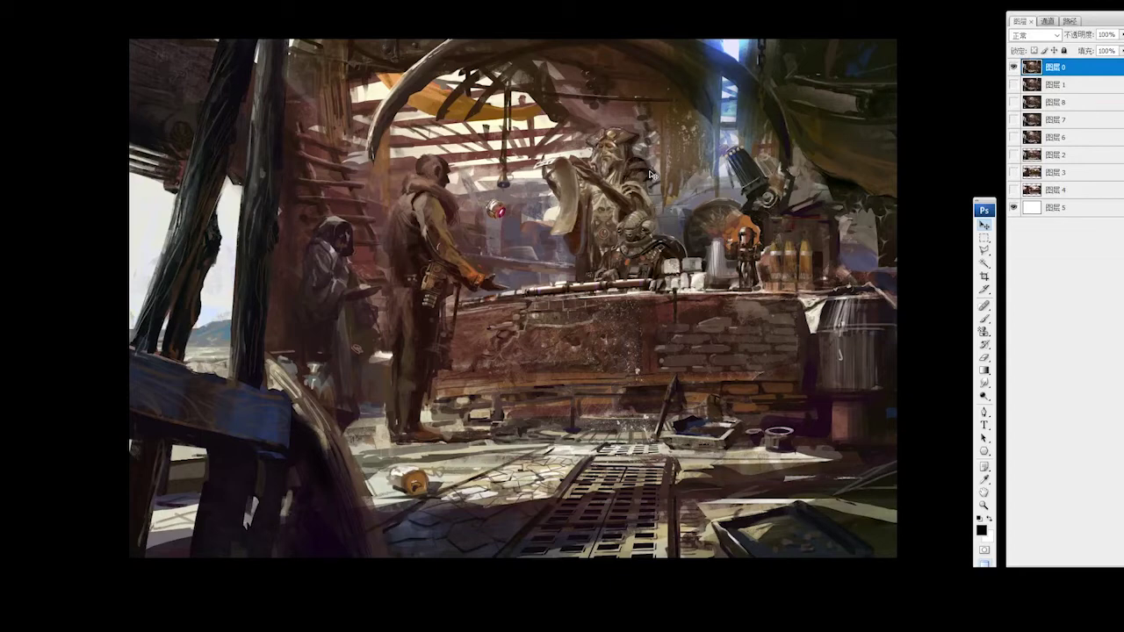
# Hide 图层 0 and reveal the early stages 图层 4, 图层 3 and 图层 2 one after another to compare them.
pyautogui.click(1014, 67)
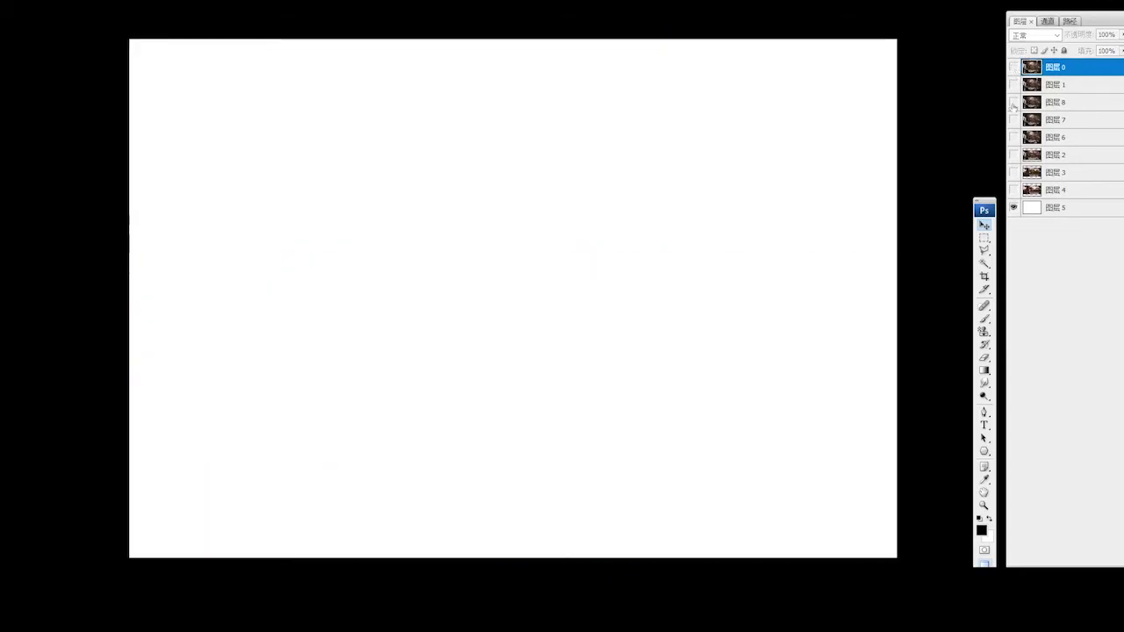
pyautogui.click(1013, 190)
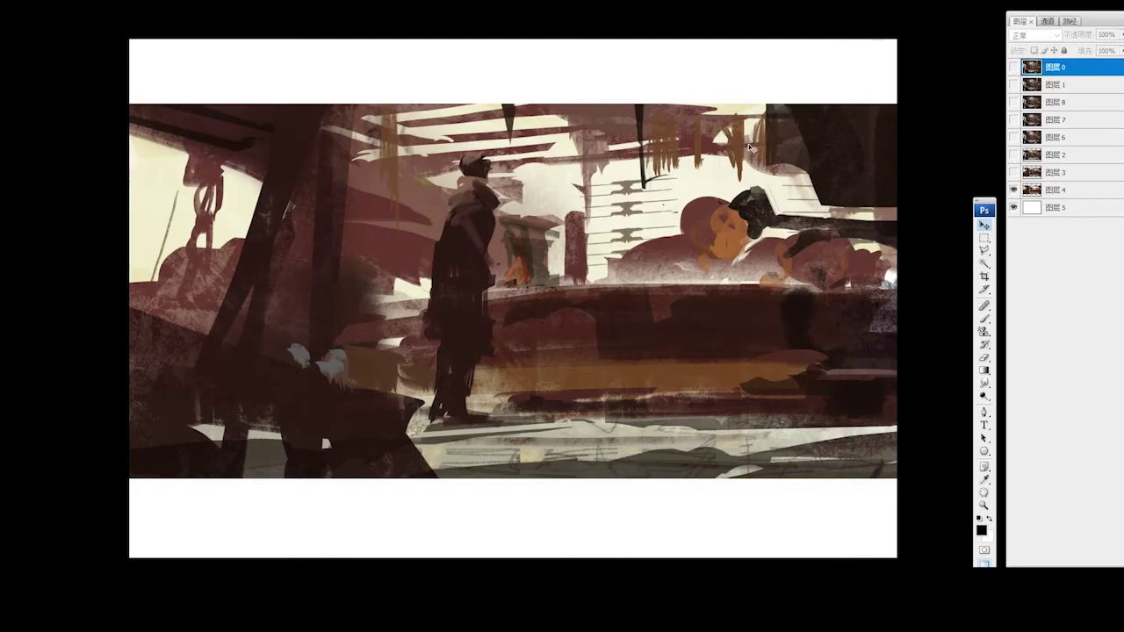
pyautogui.click(1014, 172)
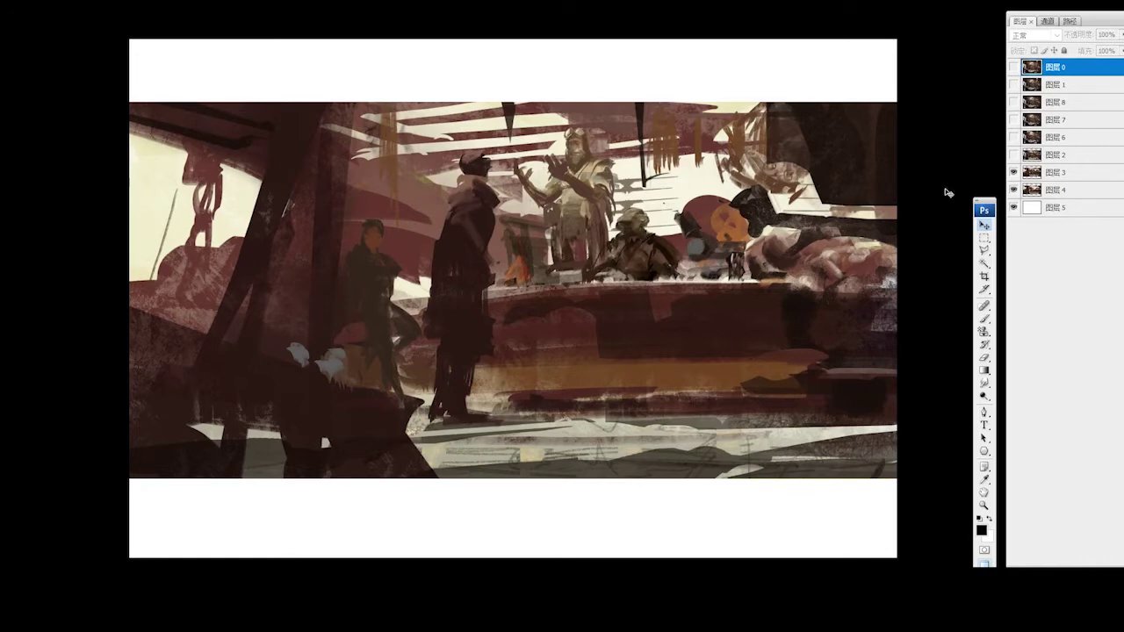
pyautogui.click(1015, 154)
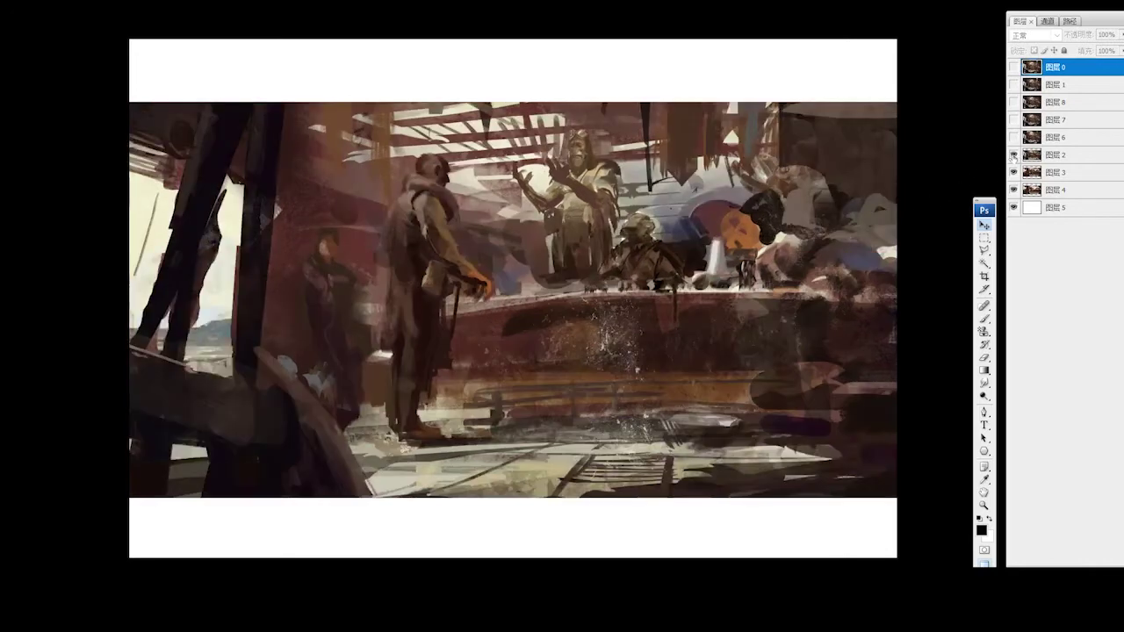
pyautogui.click(1014, 155)
pyautogui.click(1013, 155)
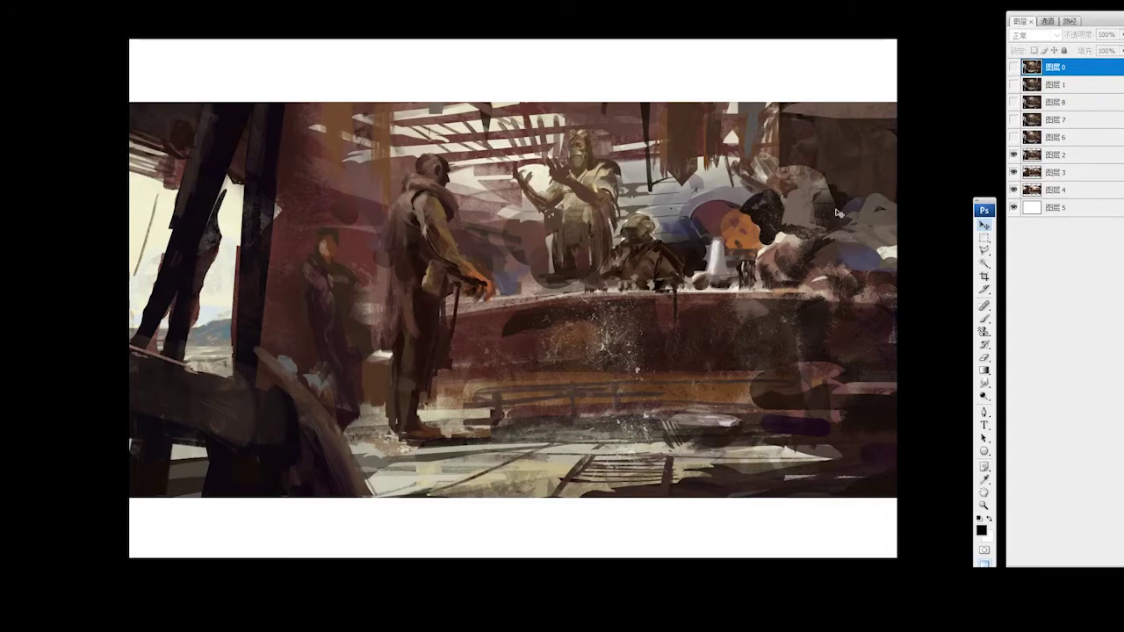
# Show 图层 6 and switch its visibility repeatedly to compare its extended canvas with the composition on 图层 2.
pyautogui.click(1014, 137)
pyautogui.click(1014, 137)
pyautogui.click(1013, 137)
pyautogui.click(1014, 137)
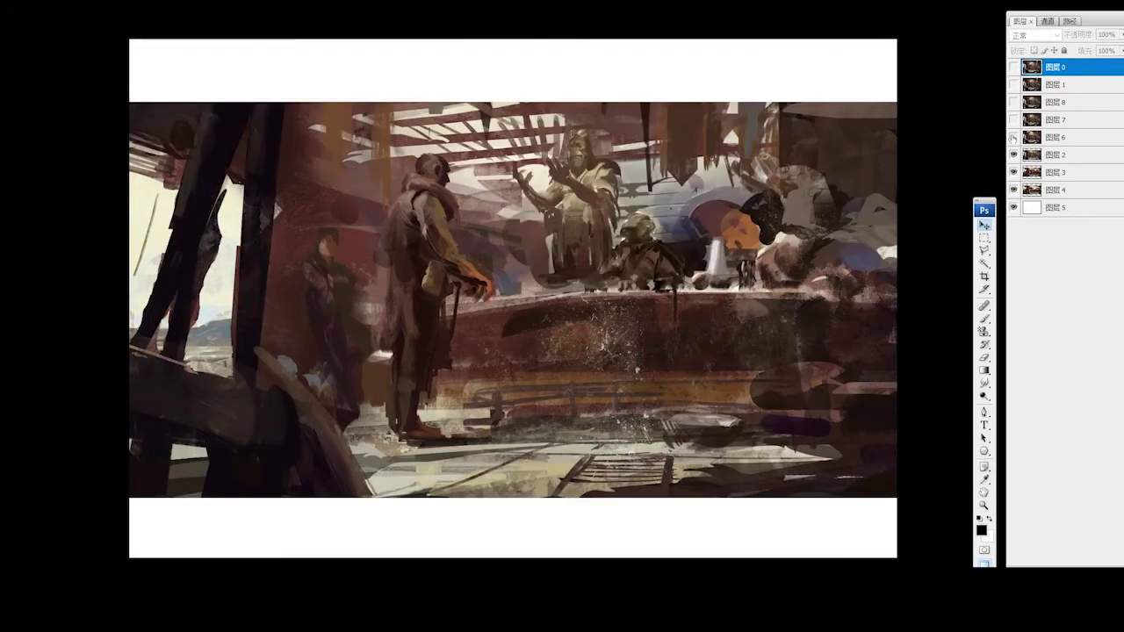
pyautogui.click(1014, 137)
pyautogui.click(1013, 137)
pyautogui.click(1013, 137)
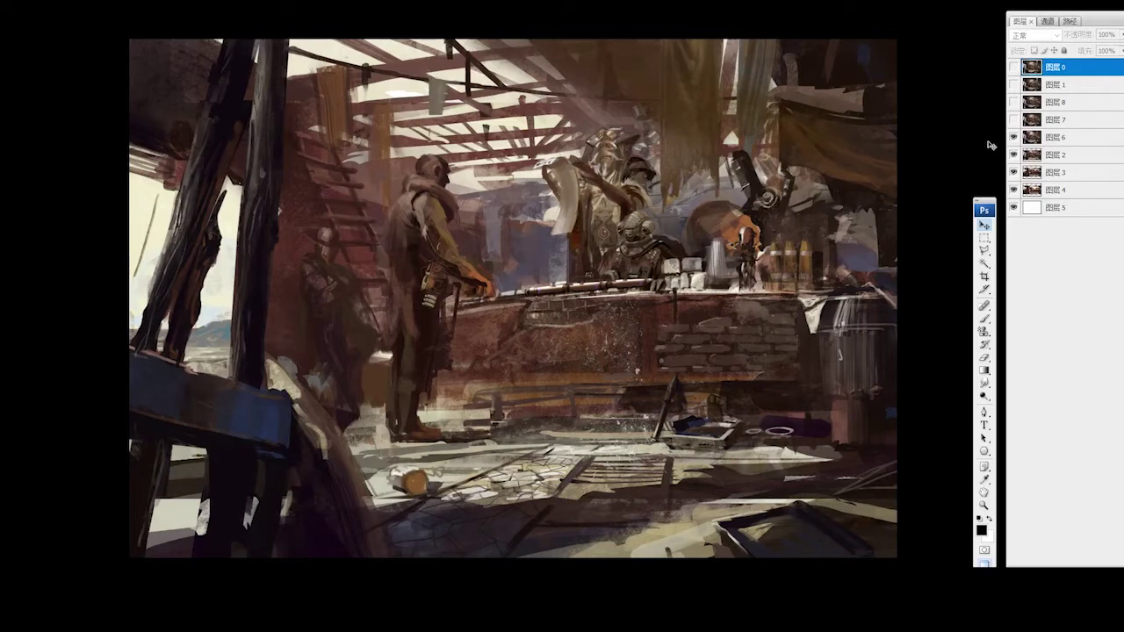
pyautogui.click(1015, 138)
pyautogui.click(1014, 138)
pyautogui.click(1015, 137)
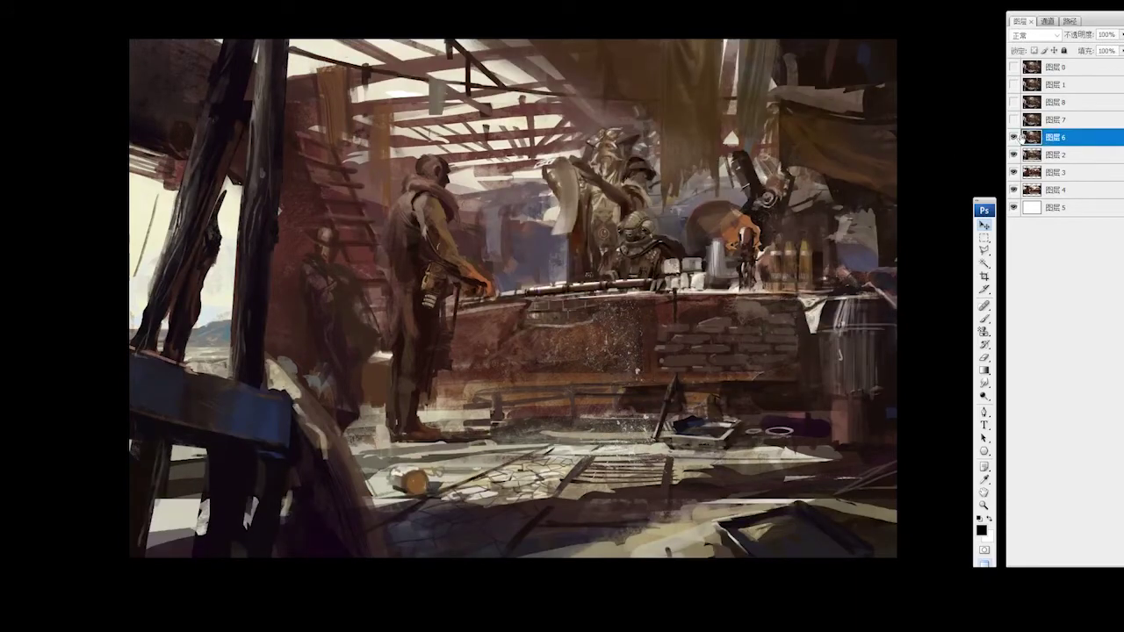
pyautogui.keyDown('alt'); pyautogui.click(1013, 137); pyautogui.keyUp('alt')
pyautogui.keyDown('alt'); pyautogui.click(1014, 137); pyautogui.keyUp('alt')
# Show 图层 7 and toggle it to compare the added arch and floor grate with the 图层 6 stage.
pyautogui.click(1015, 119)
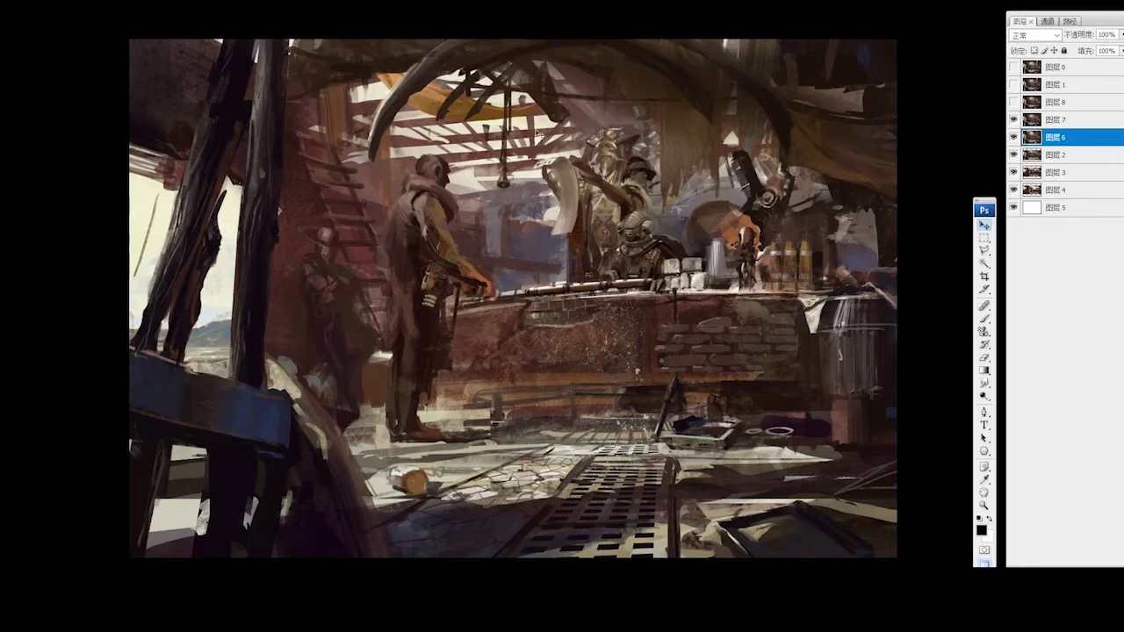
pyautogui.click(1015, 120)
pyautogui.click(1014, 120)
# Show 图层 8 and toggle it repeatedly to compare the reworked figures and details with the 图层 7 stage.
pyautogui.click(1015, 102)
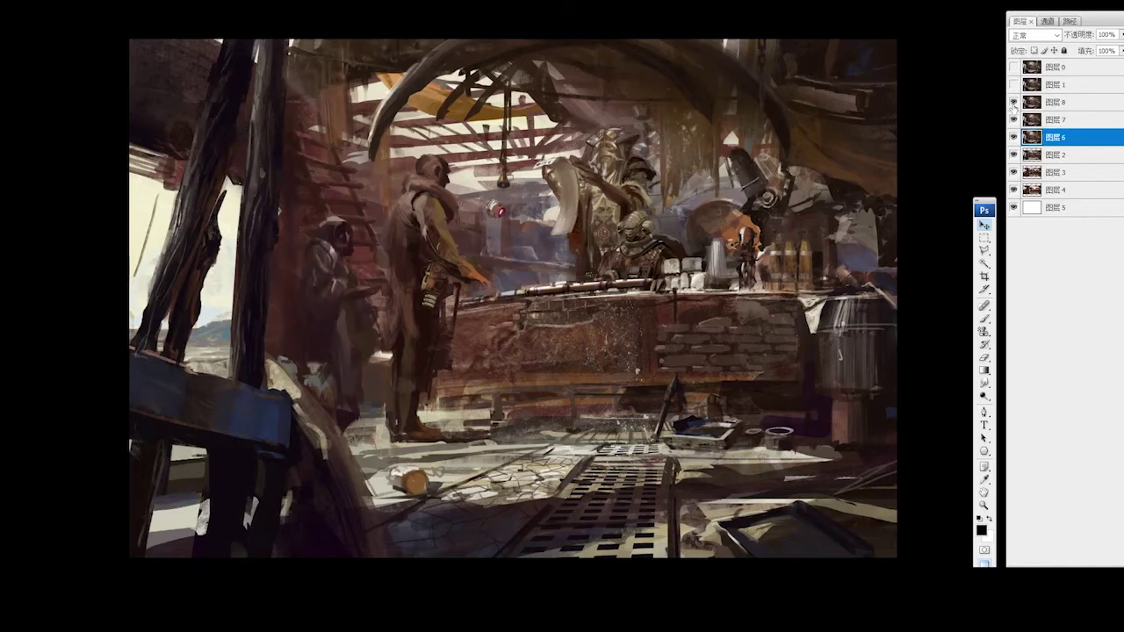
pyautogui.click(1014, 102)
pyautogui.click(1015, 102)
pyautogui.click(1014, 102)
pyautogui.click(1015, 102)
pyautogui.click(1014, 102)
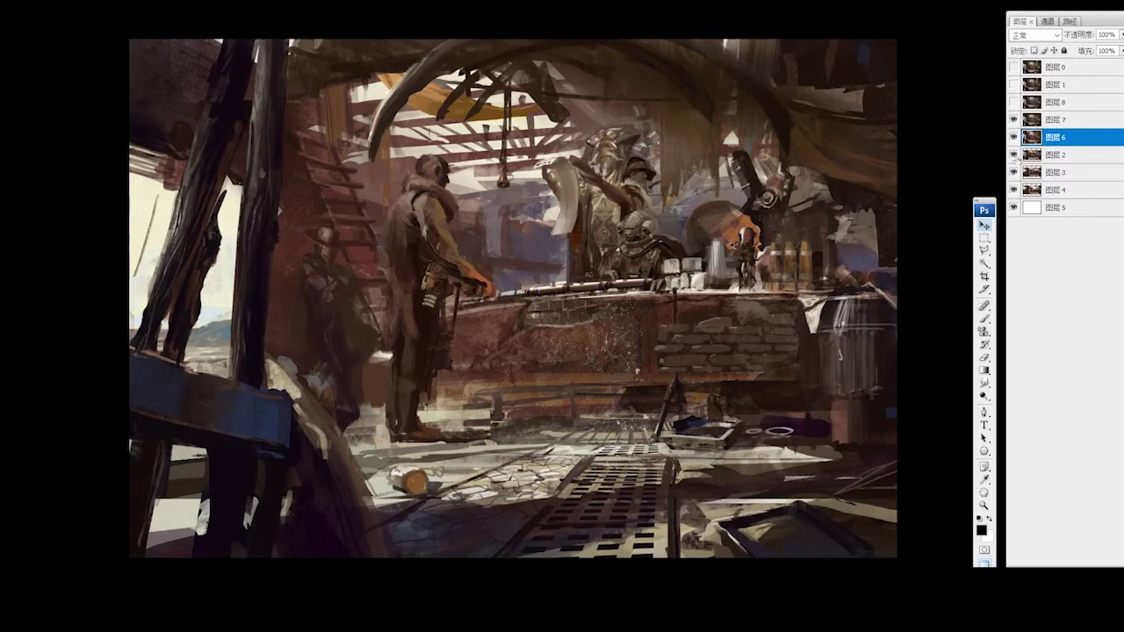
pyautogui.click(1014, 102)
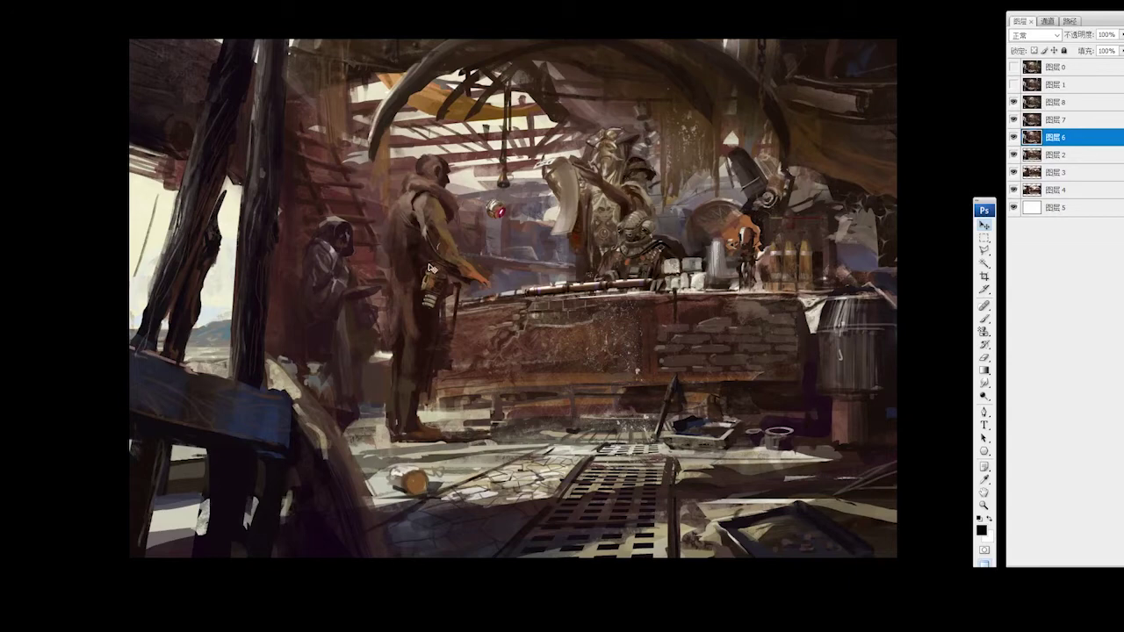
# Show 图层 1 and toggle it to compare the lighting and props with the 图层 8 stage.
pyautogui.click(1013, 84)
pyautogui.click(1014, 84)
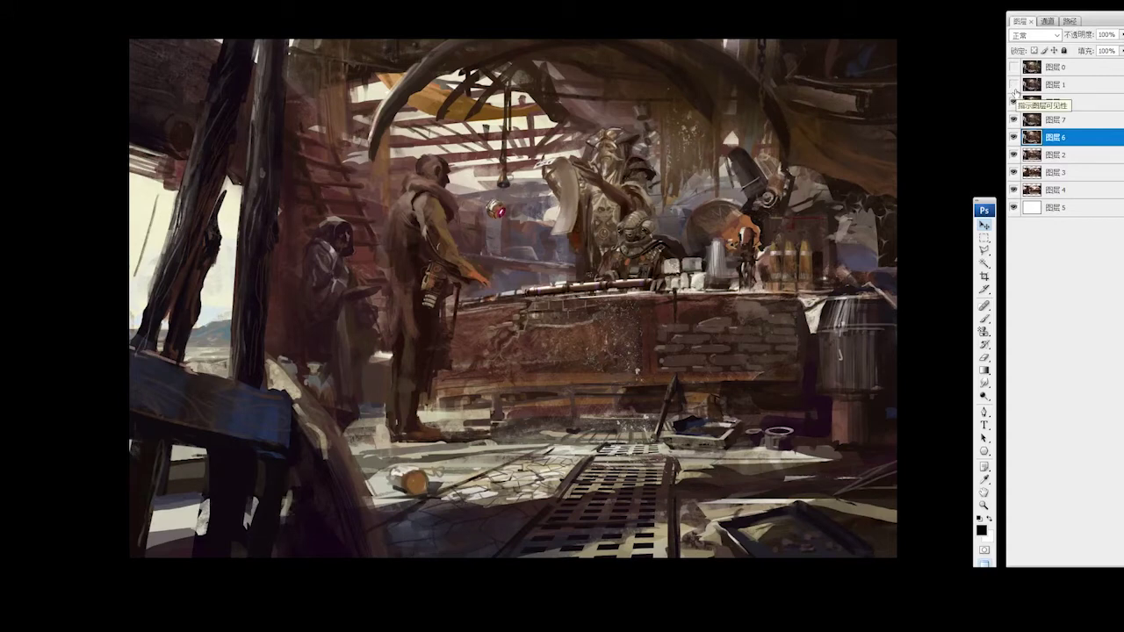
pyautogui.click(1013, 84)
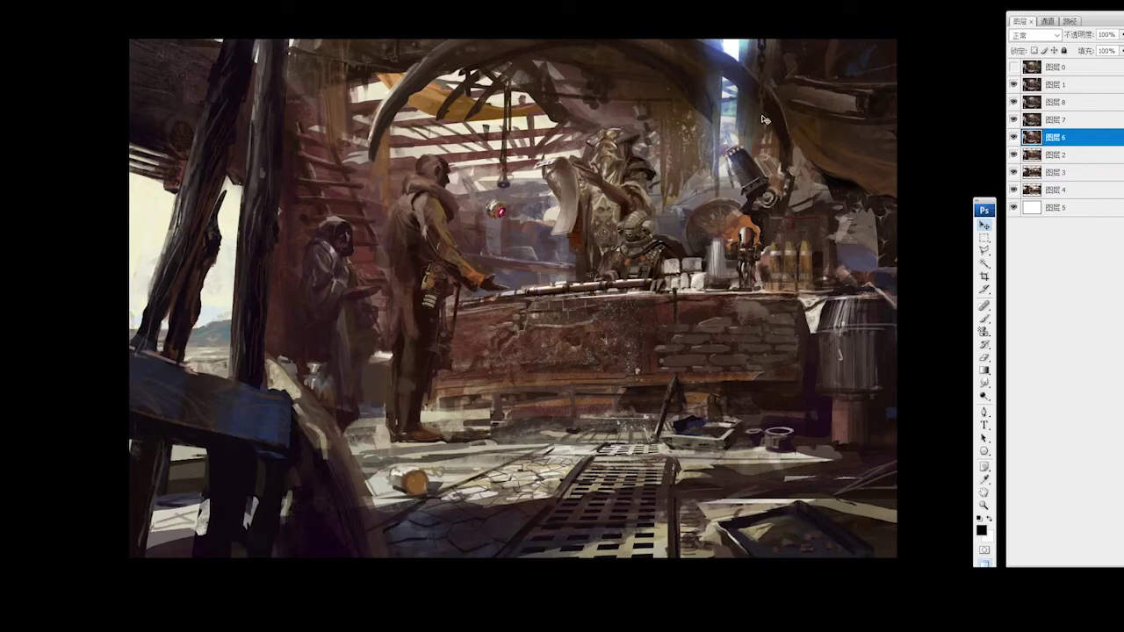
# Show 图层 0 and toggle it repeatedly to compare the final contrast and colour with the 图层 1 stage.
pyautogui.click(1015, 67)
pyautogui.click(1014, 68)
pyautogui.click(1014, 67)
pyautogui.click(1014, 67)
pyautogui.click(1014, 68)
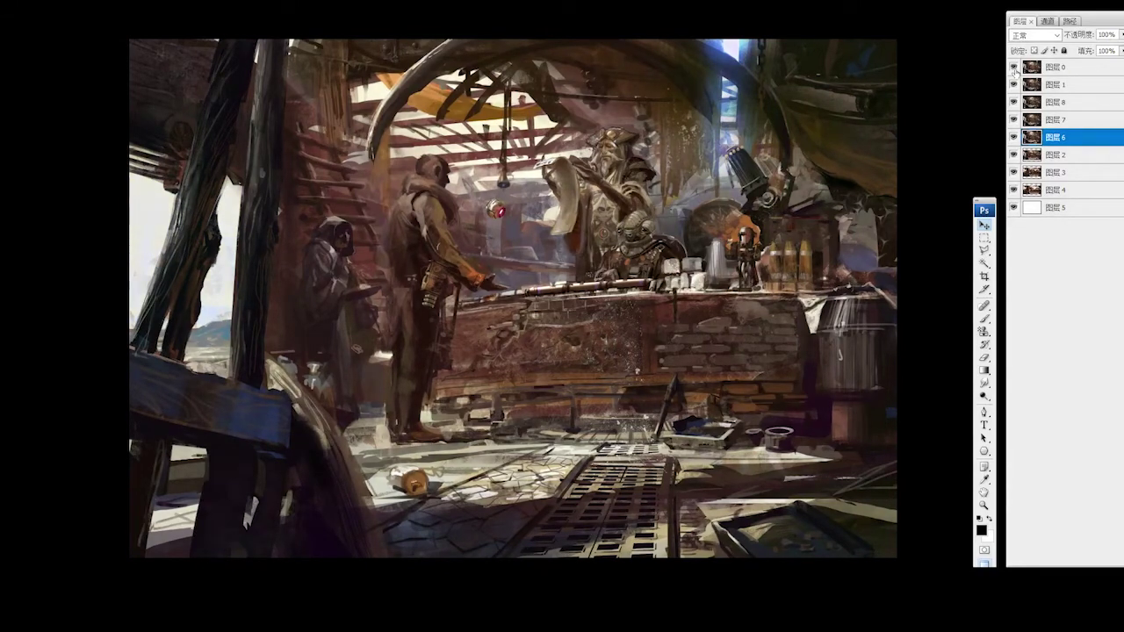
pyautogui.click(1014, 68)
pyautogui.click(1014, 68)
# Hide the layers from 图层 0 down to 图层 7, and show them again from 图层 7 upward to review the progression.
pyautogui.moveTo(1014, 68); pyautogui.dragTo(1015, 120)
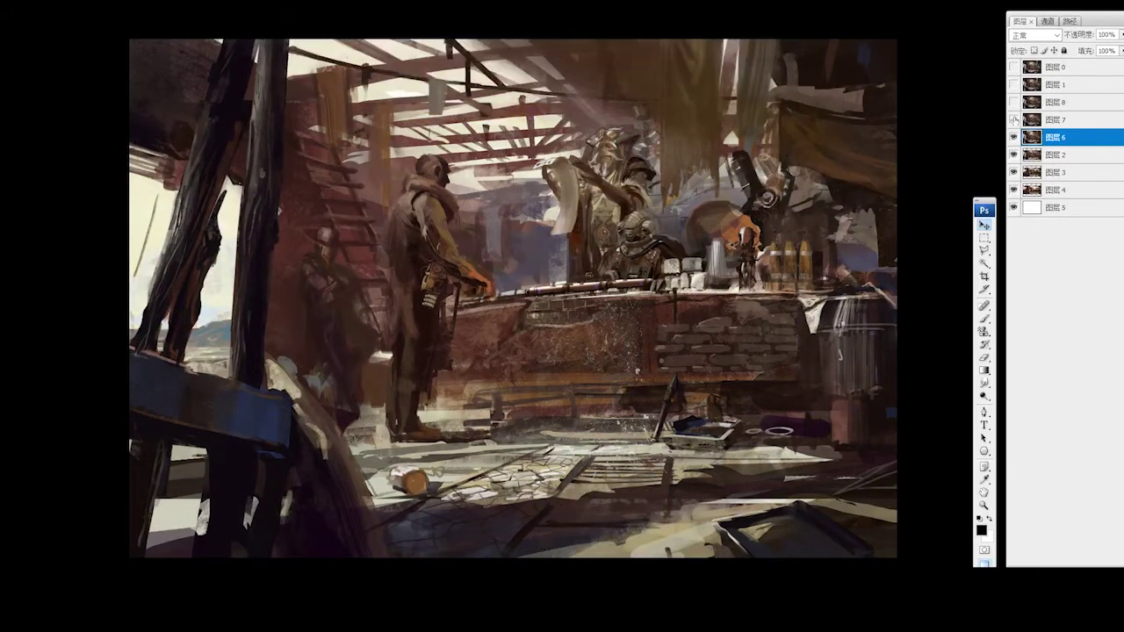
pyautogui.click(1014, 119)
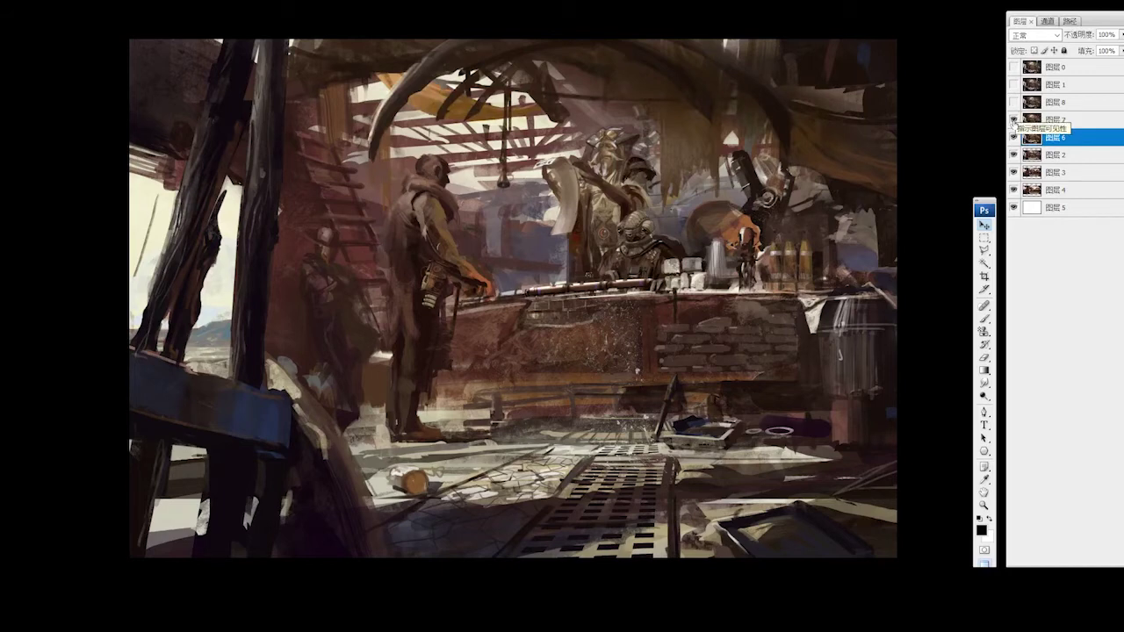
pyautogui.moveTo(1014, 101); pyautogui.dragTo(1013, 67)
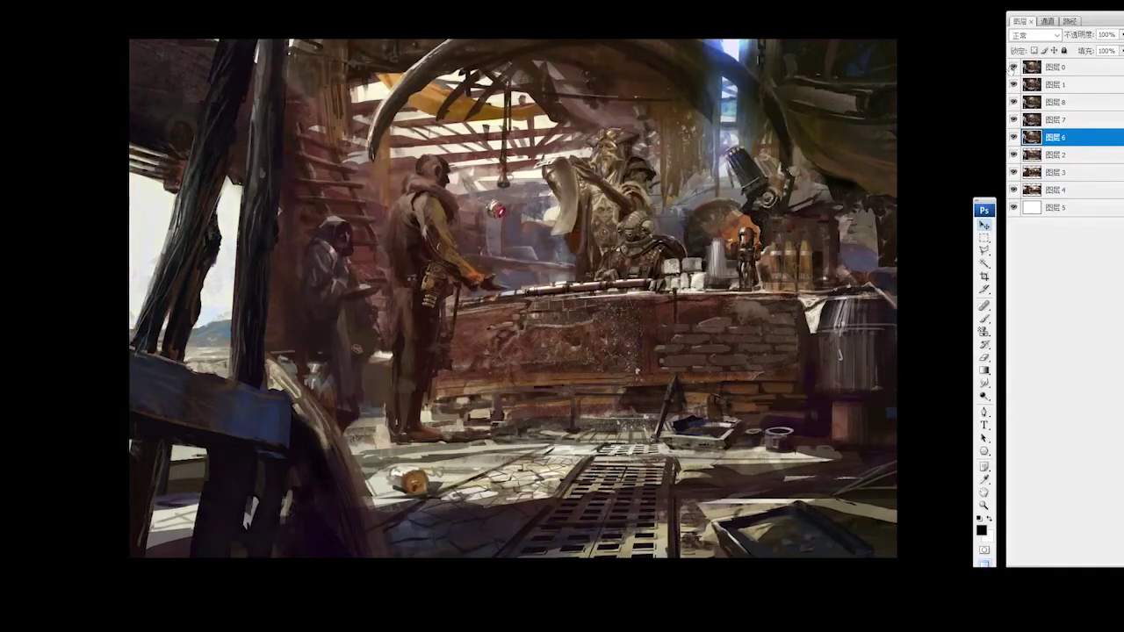
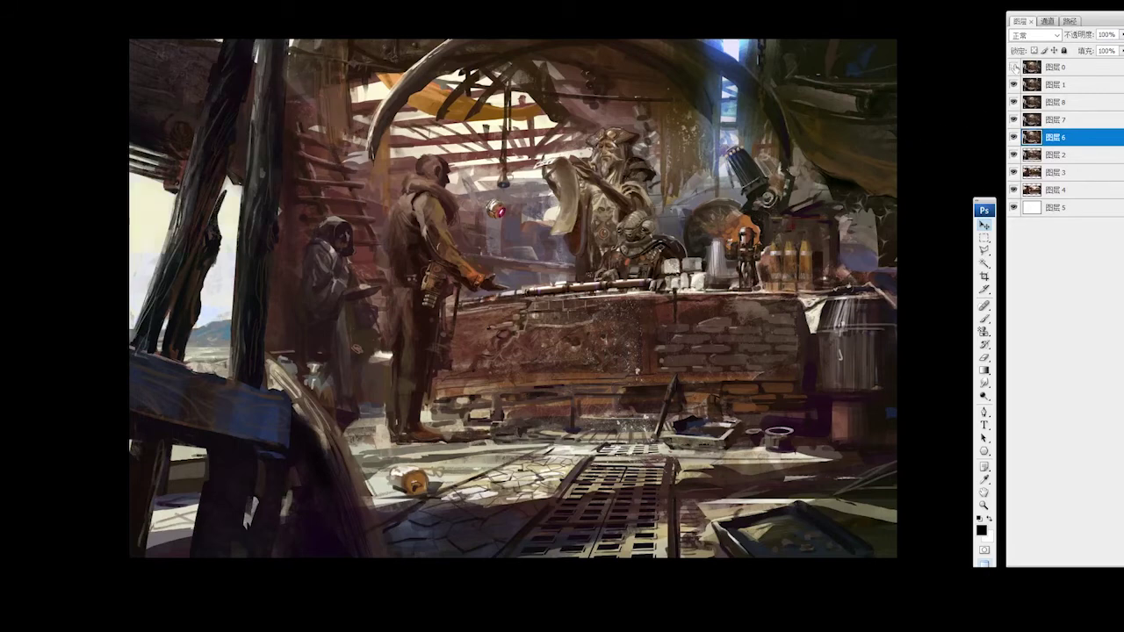
# Hide all painting layers above the blank 图层 5 and set up the 688 px arc-shaped brush on that layer.
pyautogui.moveTo(1013, 156); pyautogui.dragTo(1016, 68)
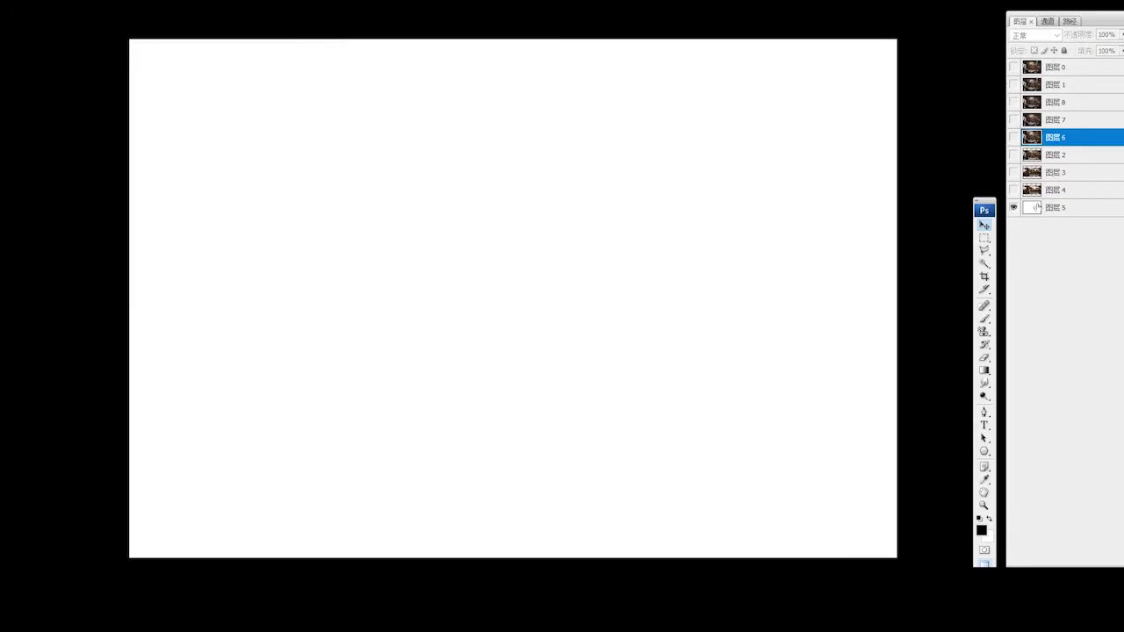
pyautogui.click(1038, 208)
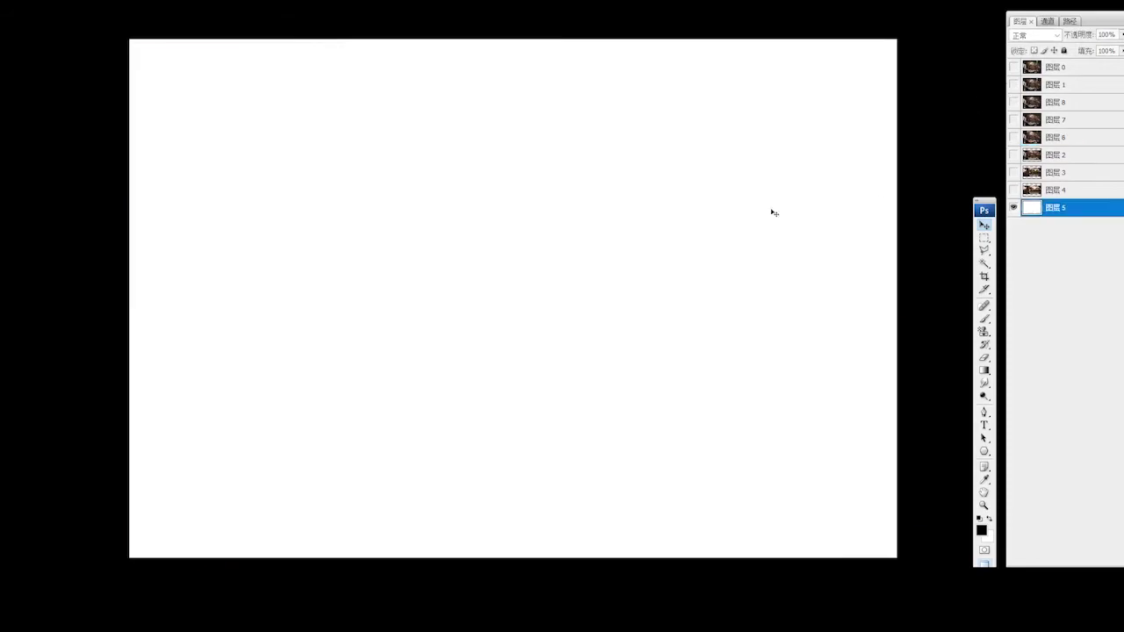
pyautogui.press('b')
pyautogui.rightClick(448, 167)
pyautogui.moveTo(930, 261); pyautogui.dragTo(930, 293)
pyautogui.click(551, 396)
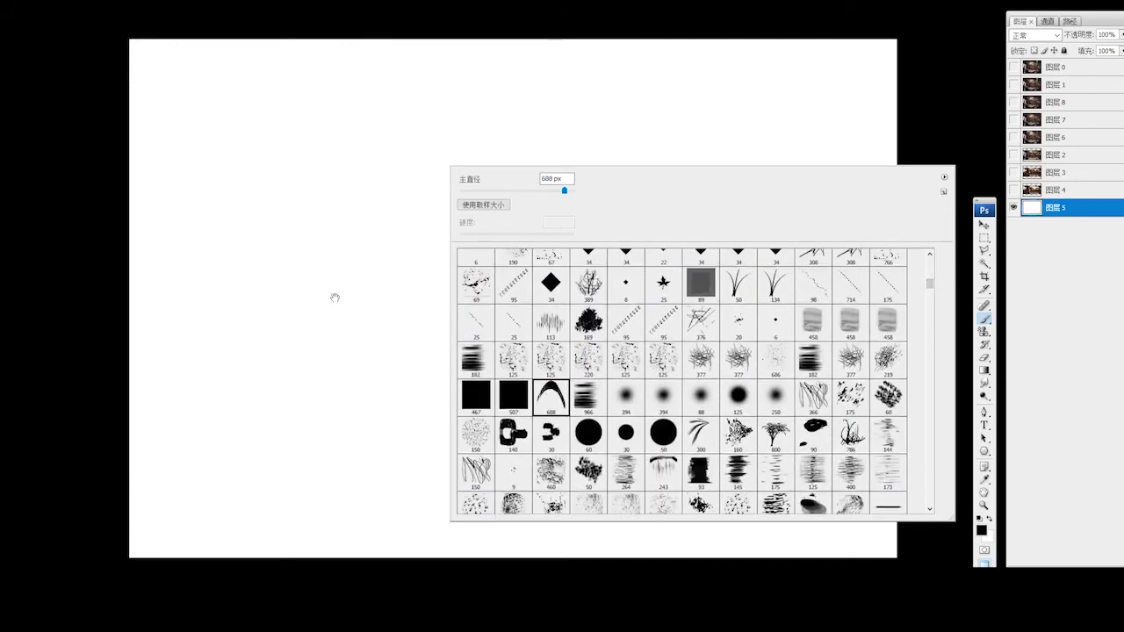
pyautogui.click(333, 296)
# Test the arc-shaped brush with two strokes on the blank canvas and undo both.
pyautogui.moveTo(387, 220); pyautogui.dragTo(527, 231)
pyautogui.hotkey('ctrl', 'z')
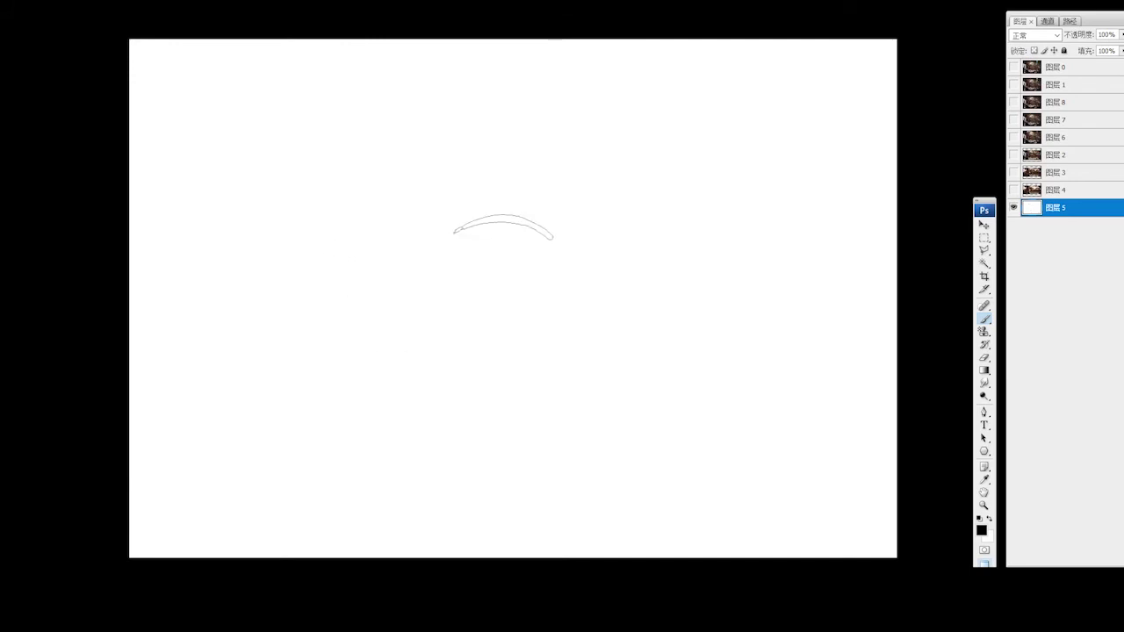
pyautogui.moveTo(409, 181)
pyautogui.mouseDown()
pyautogui.moveTo(453, 186)
pyautogui.moveTo(481, 218)
pyautogui.moveTo(469, 248)
pyautogui.moveTo(487, 271)
pyautogui.moveTo(590, 280)
pyautogui.moveTo(623, 256)
pyautogui.mouseUp()
pyautogui.hotkey('ctrl', 'z')
# Bring up the HSB colour sliders and set the foreground colour to a reddish brown of H 15, S 64%, B 46%.
pyautogui.press('Tab')
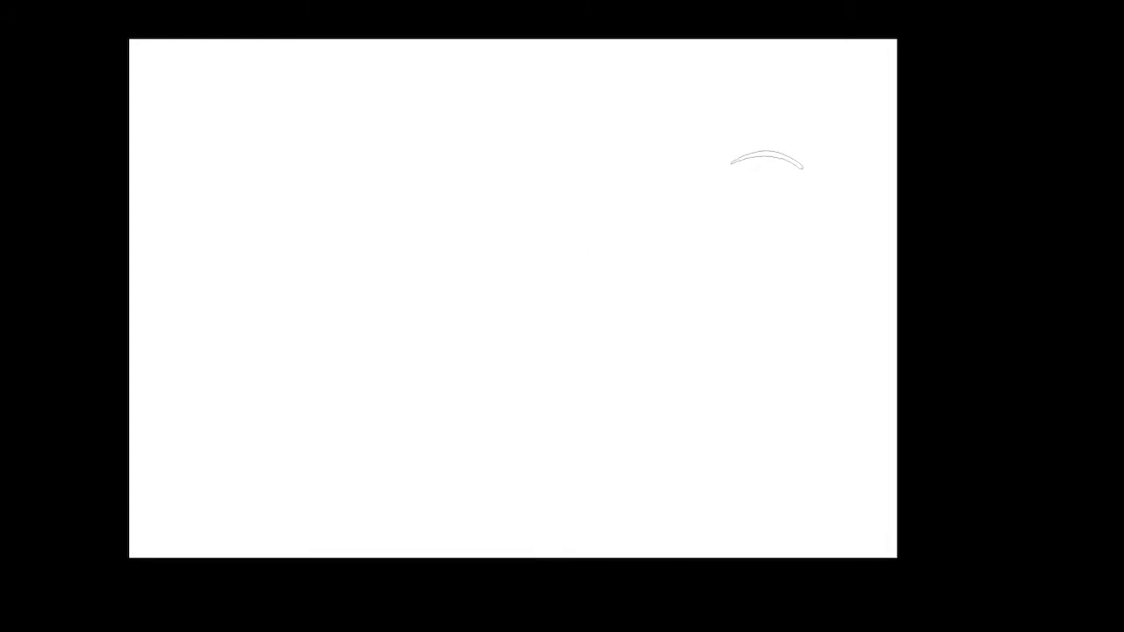
pyautogui.press('Tab')
pyautogui.hotkey('shift', 'Tab')
pyautogui.hotkey('shift', 'Tab')
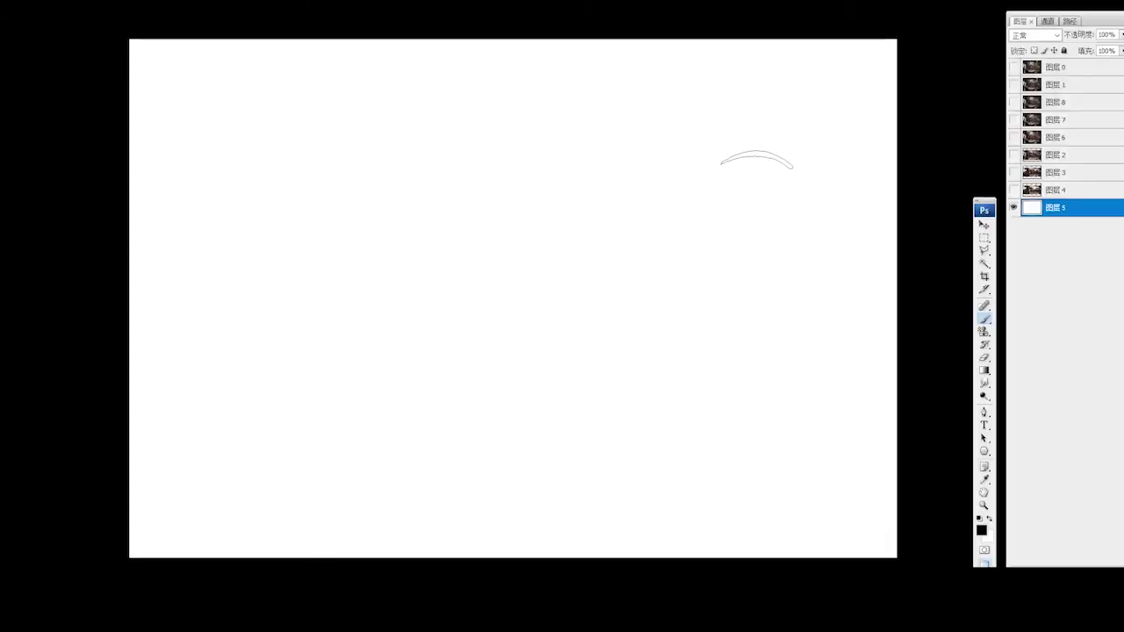
pyautogui.press('F6')
pyautogui.moveTo(630, 81)
pyautogui.mouseDown()
pyautogui.moveTo(665, 81)
pyautogui.moveTo(633, 66)
pyautogui.moveTo(655, 95)
pyautogui.mouseUp()
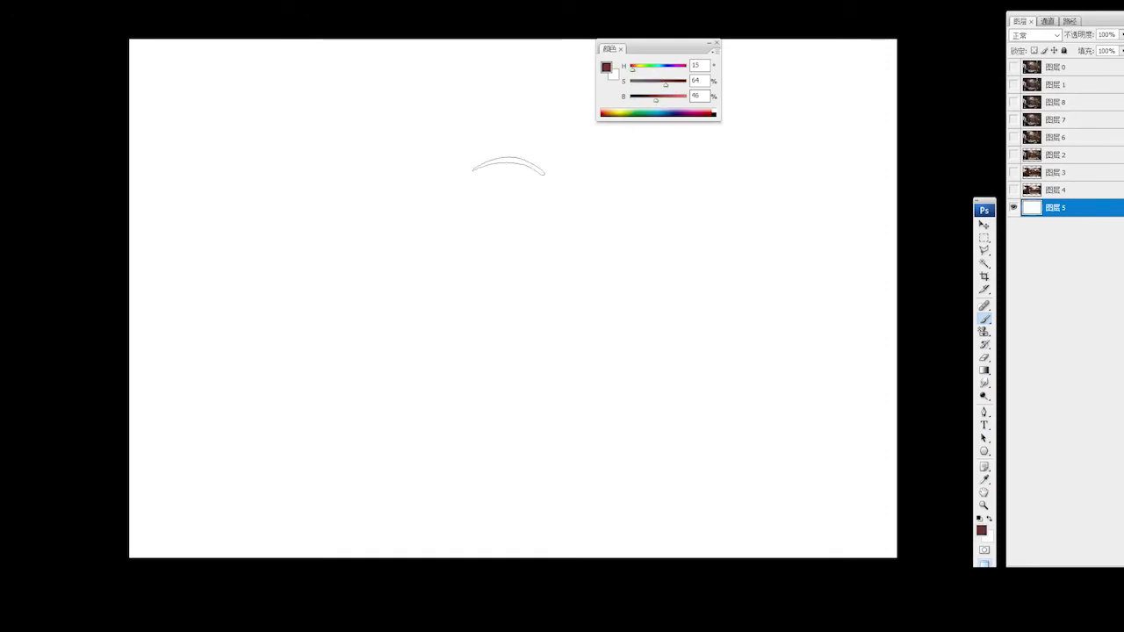
# Paint broad textured reddish-brown strokes on 图层 5 across the left and middle of the blank canvas.
pyautogui.moveTo(360, 215); pyautogui.dragTo(533, 268)
pyautogui.moveTo(356, 298); pyautogui.dragTo(518, 317)
pyautogui.moveTo(347, 365)
pyautogui.mouseDown()
pyautogui.moveTo(527, 387)
pyautogui.moveTo(580, 264)
pyautogui.moveTo(711, 245)
pyautogui.mouseUp()
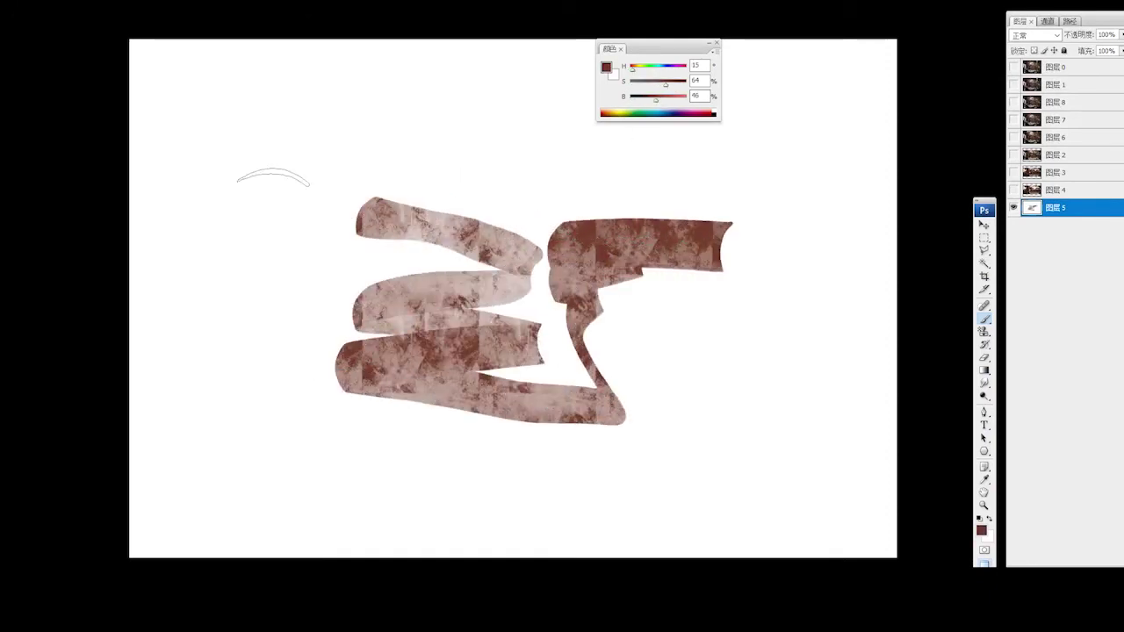
pyautogui.moveTo(276, 180)
pyautogui.mouseDown()
pyautogui.moveTo(357, 246)
pyautogui.moveTo(321, 282)
pyautogui.moveTo(321, 321)
pyautogui.moveTo(301, 364)
pyautogui.moveTo(186, 413)
pyautogui.moveTo(275, 457)
pyautogui.moveTo(209, 408)
pyautogui.moveTo(254, 395)
pyautogui.moveTo(298, 437)
pyautogui.moveTo(333, 422)
pyautogui.mouseUp()
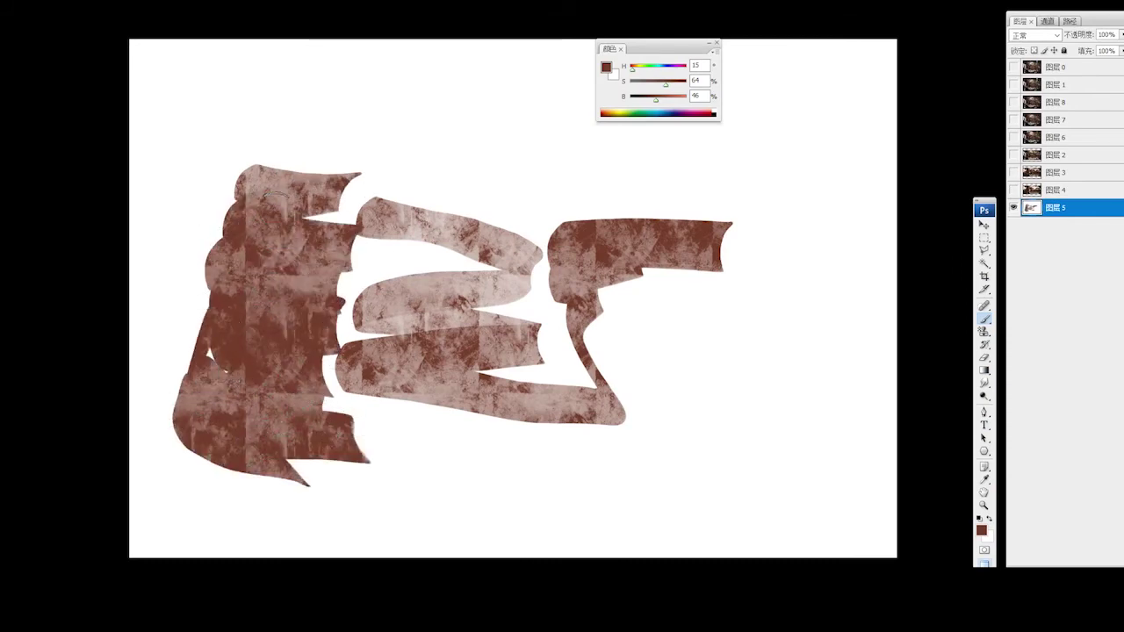
# Paint more overlapping reddish-brown strokes over the left side of 图层 5 and undo them together with the earlier left-side strokes.
pyautogui.moveTo(216, 211)
pyautogui.mouseDown()
pyautogui.moveTo(180, 386)
pyautogui.moveTo(202, 429)
pyautogui.mouseUp()
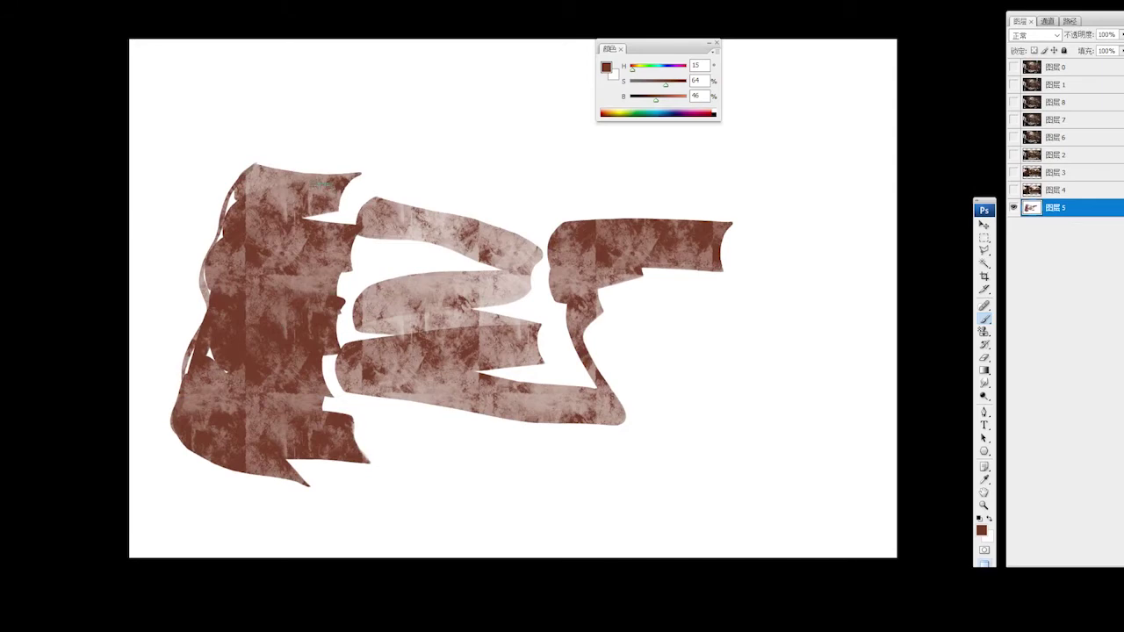
pyautogui.moveTo(264, 172)
pyautogui.mouseDown()
pyautogui.moveTo(364, 180)
pyautogui.moveTo(289, 189)
pyautogui.moveTo(319, 224)
pyautogui.moveTo(367, 194)
pyautogui.moveTo(377, 244)
pyautogui.moveTo(342, 309)
pyautogui.moveTo(312, 290)
pyautogui.moveTo(311, 332)
pyautogui.mouseUp()
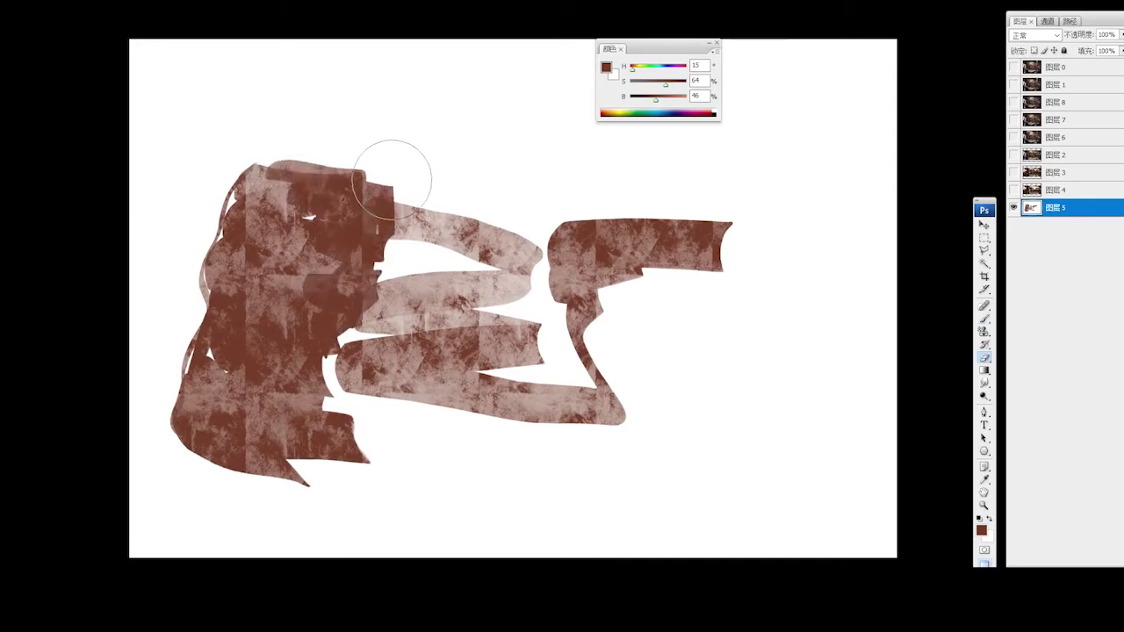
pyautogui.moveTo(333, 182)
pyautogui.mouseDown()
pyautogui.moveTo(255, 158)
pyautogui.moveTo(351, 162)
pyautogui.moveTo(316, 174)
pyautogui.mouseUp()
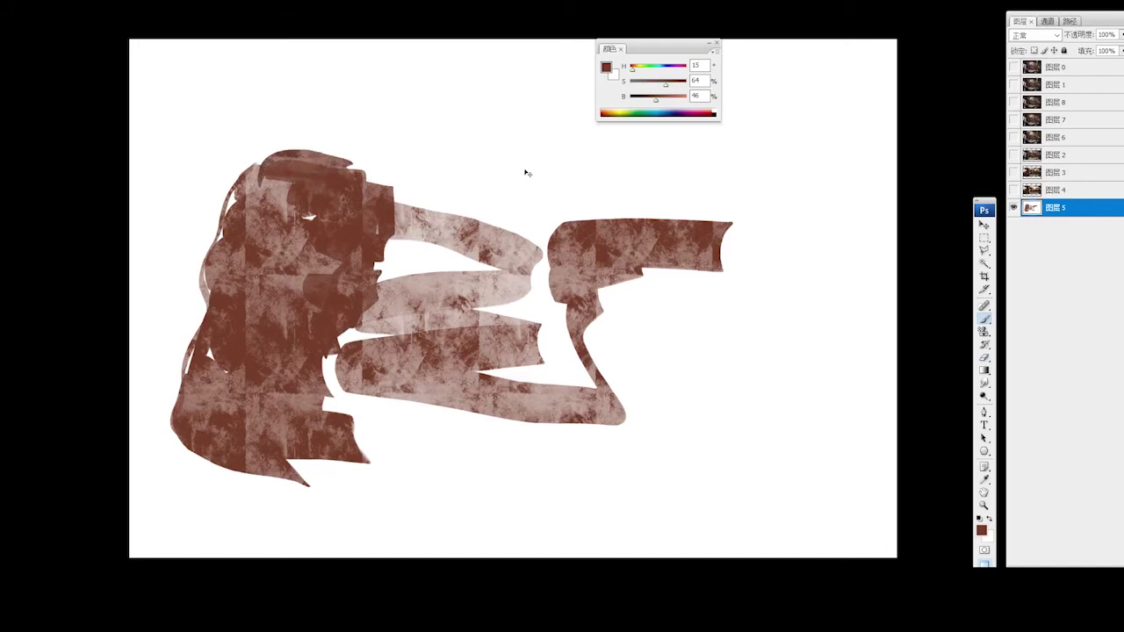
pyautogui.hotkey('ctrl', 'z')
pyautogui.hotkey('ctrl', 'alt', 'z')
pyautogui.hotkey('ctrl', 'alt', 'z')
pyautogui.hotkey('ctrl', 'alt', 'z')
pyautogui.hotkey('ctrl', 'alt', 'z')
pyautogui.hotkey('ctrl', 'alt', 'z')
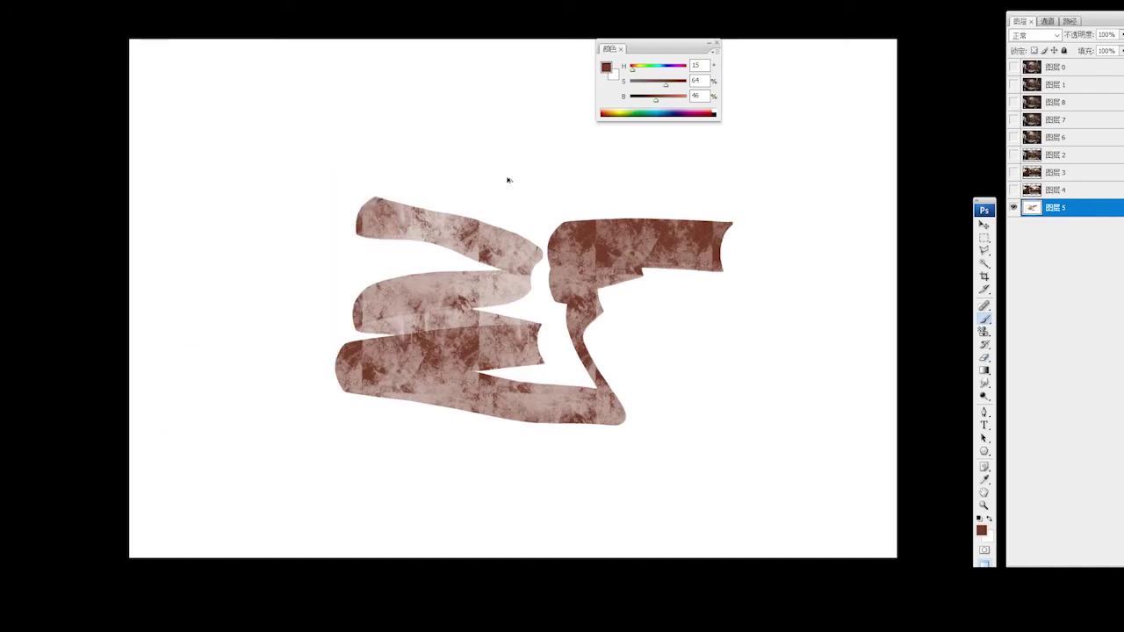
# Choose the 150 px hard round brush from the brush presets.
pyautogui.rightClick(508, 166)
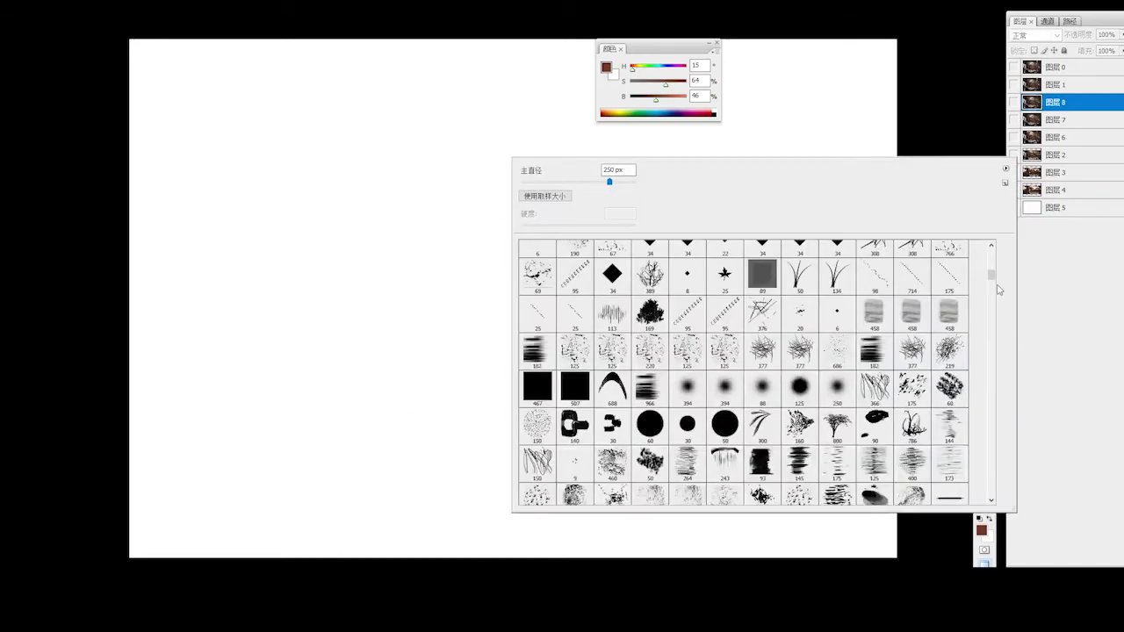
pyautogui.moveTo(1000, 291); pyautogui.dragTo(997, 261)
pyautogui.scroll(-4, 997, 262)
pyautogui.click(762, 358)
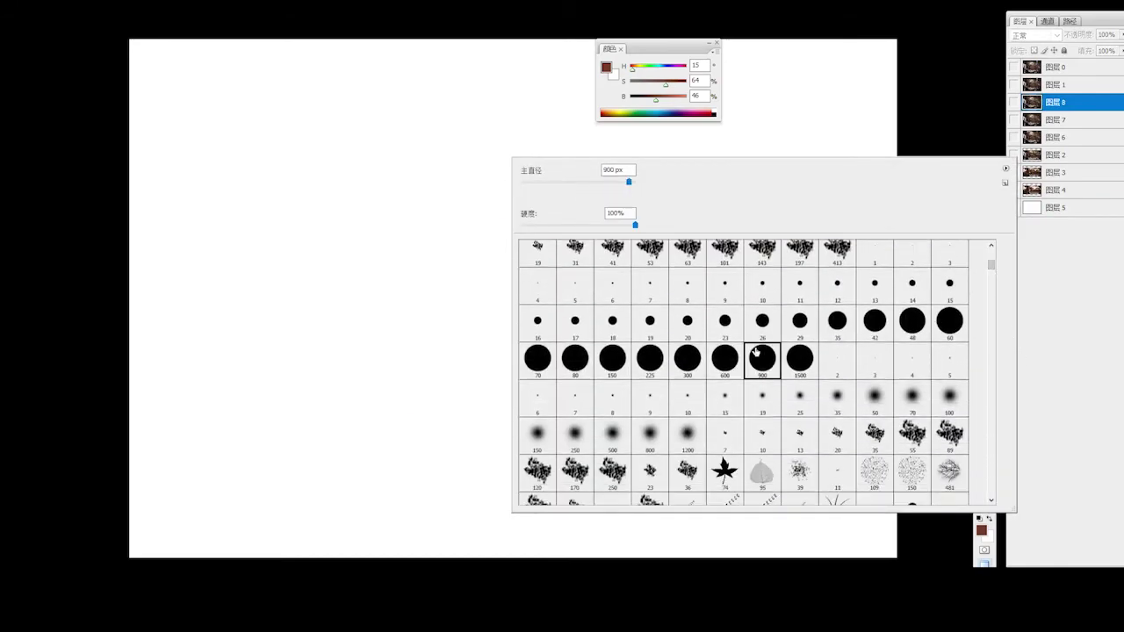
pyautogui.click(602, 356)
# Make 图层 5 visible and active and paint a few test strokes on it with the round brush.
pyautogui.click(384, 228)
pyautogui.click(384, 228)
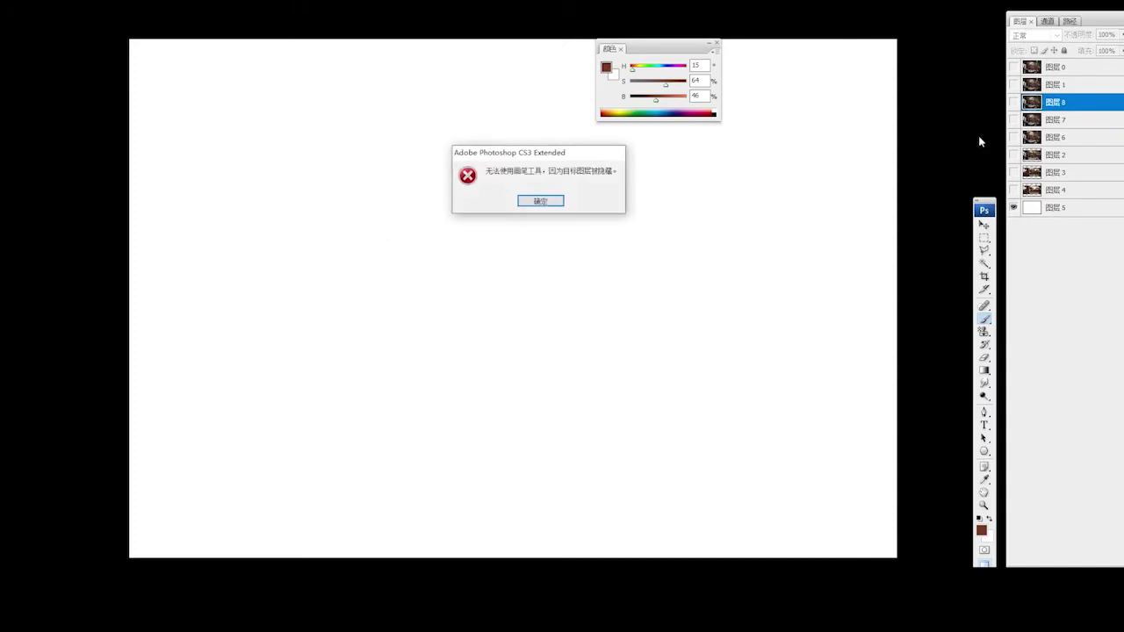
pyautogui.press('Return')
pyautogui.click(1015, 207)
pyautogui.click(1034, 210)
pyautogui.moveTo(430, 176)
pyautogui.mouseDown()
pyautogui.moveTo(393, 277)
pyautogui.moveTo(369, 177)
pyautogui.mouseUp()
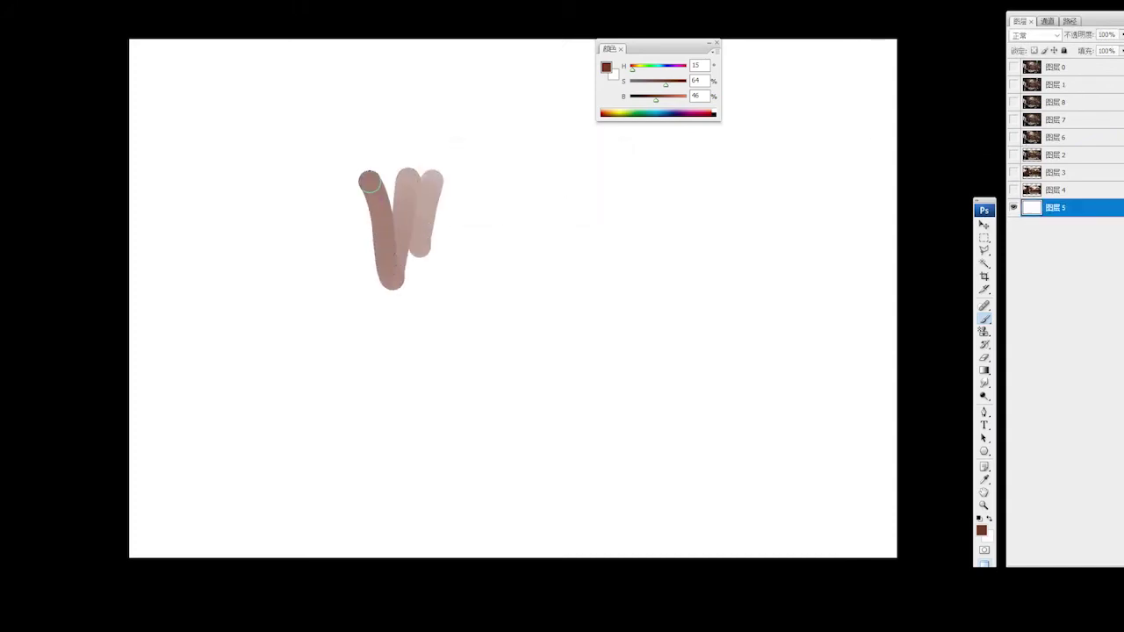
pyautogui.moveTo(455, 196); pyautogui.dragTo(474, 246)
# Show the finished painting on 图层 0, examine the figures and counter up close, and hide the layer again.
pyautogui.click(1014, 67)
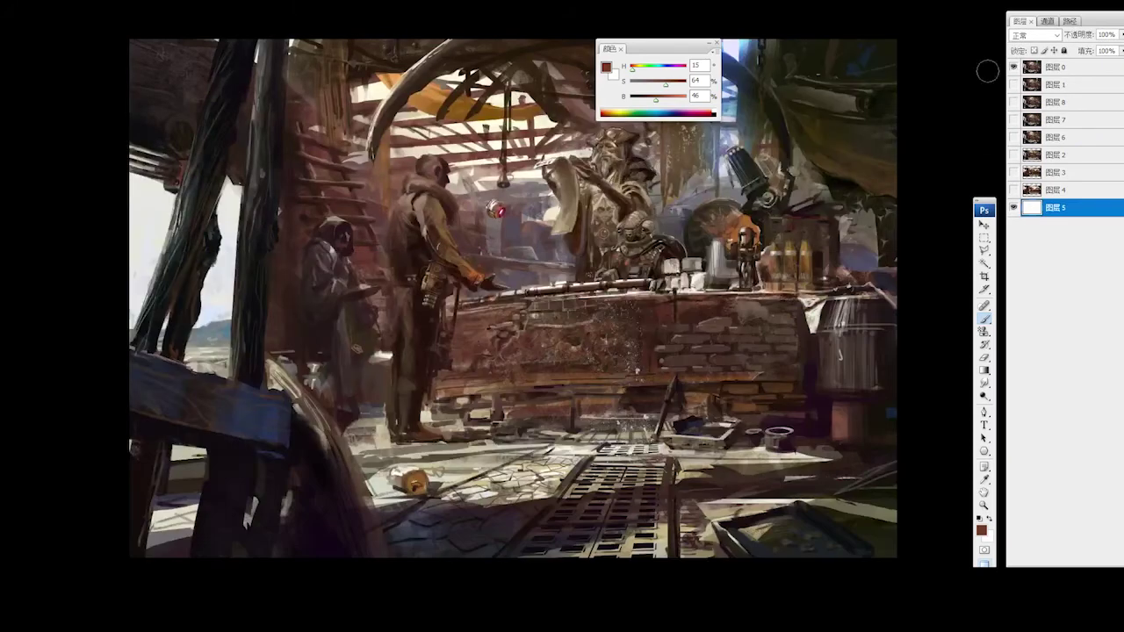
pyautogui.scroll(3, 605, 233)
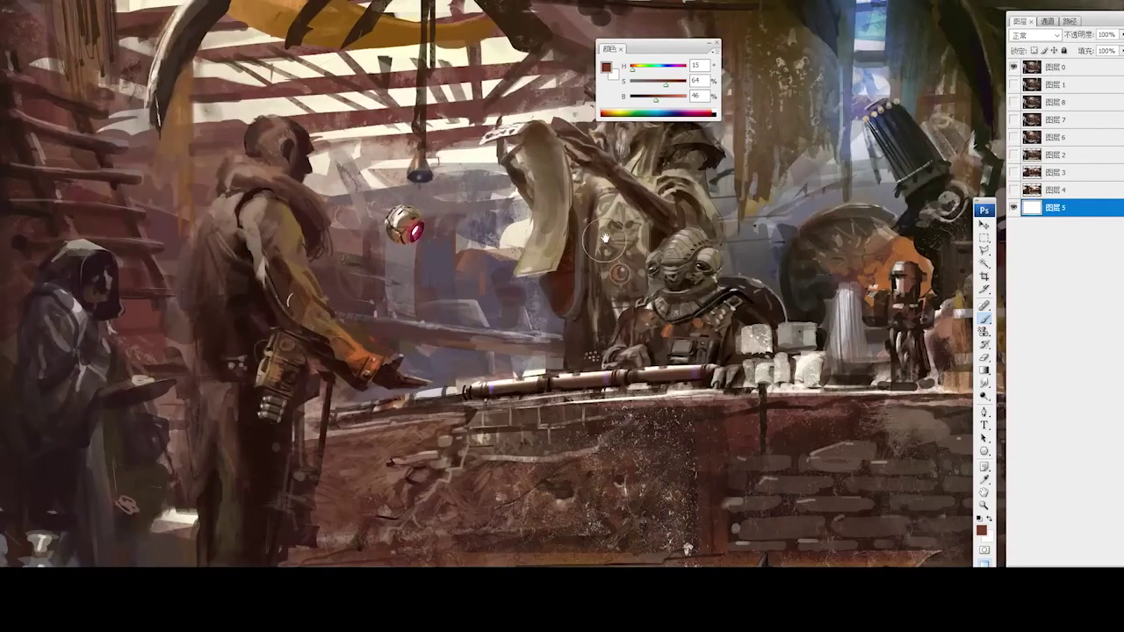
pyautogui.moveTo(605, 237); pyautogui.dragTo(460, 333)
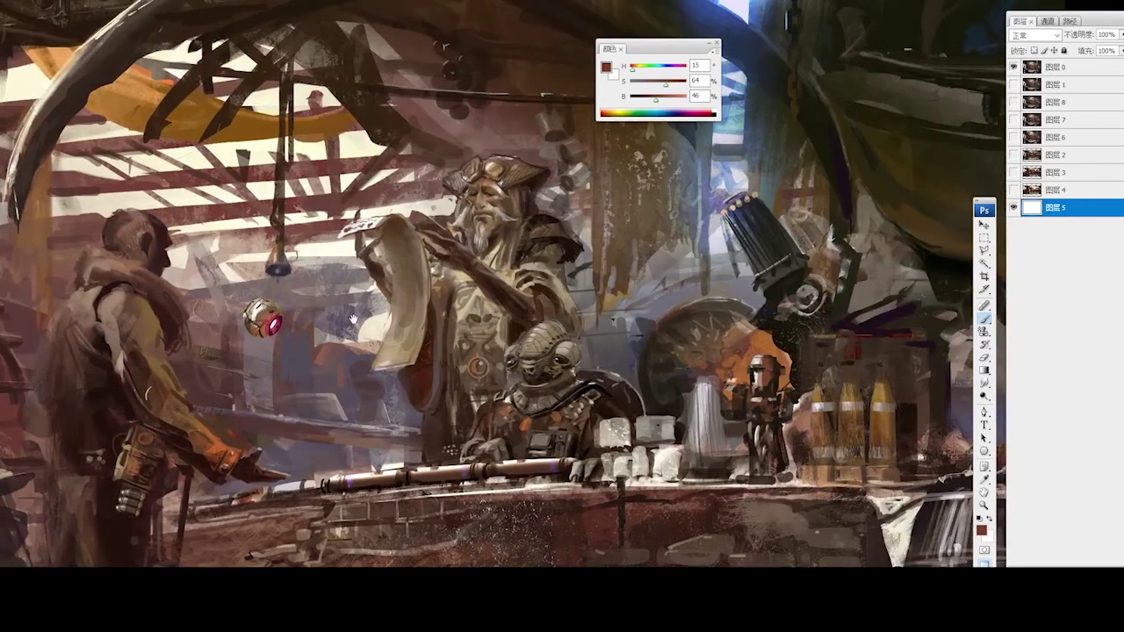
pyautogui.moveTo(428, 333)
pyautogui.mouseDown()
pyautogui.moveTo(481, 303)
pyautogui.moveTo(427, 272)
pyautogui.moveTo(580, 256)
pyautogui.moveTo(509, 253)
pyautogui.mouseUp()
pyautogui.hotkey('ctrl', '-')
pyautogui.hotkey('ctrl', '-')
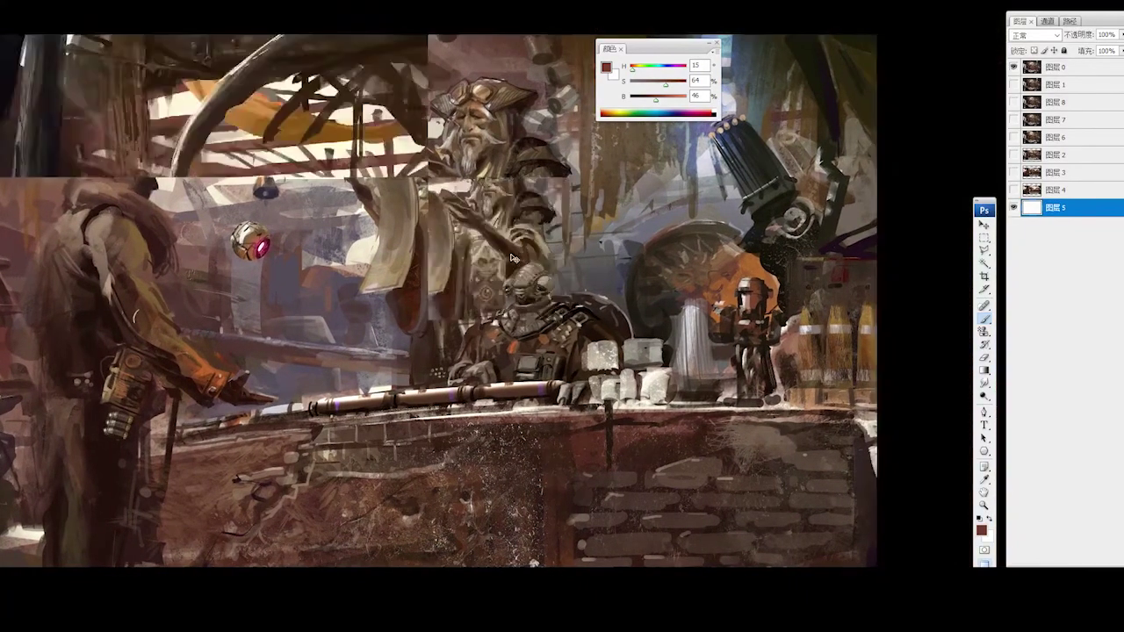
pyautogui.press('f')
pyautogui.press('f')
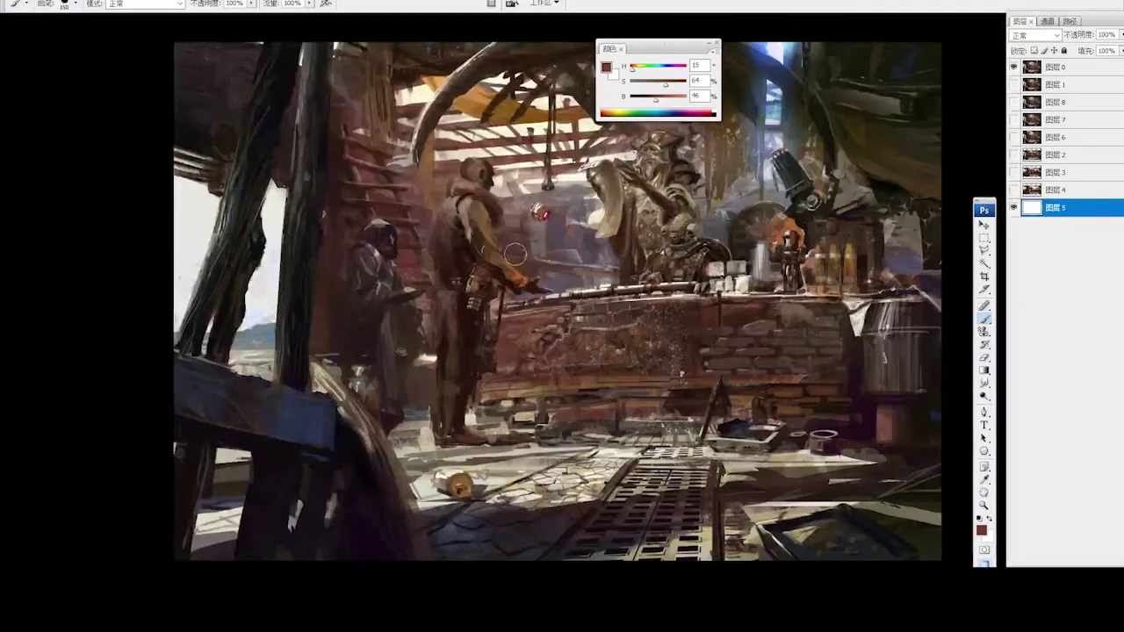
pyautogui.click(1013, 67)
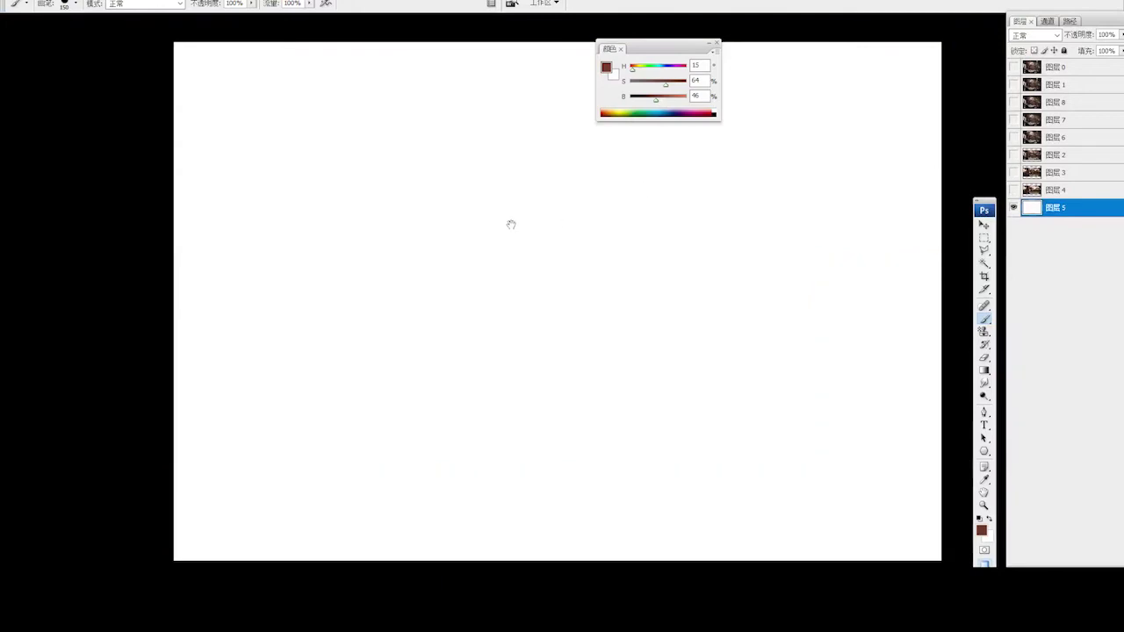
# Choose the 308 px crossed-line brush and test it with strokes across the middle of 图层 5.
pyautogui.rightClick(538, 198)
pyautogui.scroll(-5, 1014, 305)
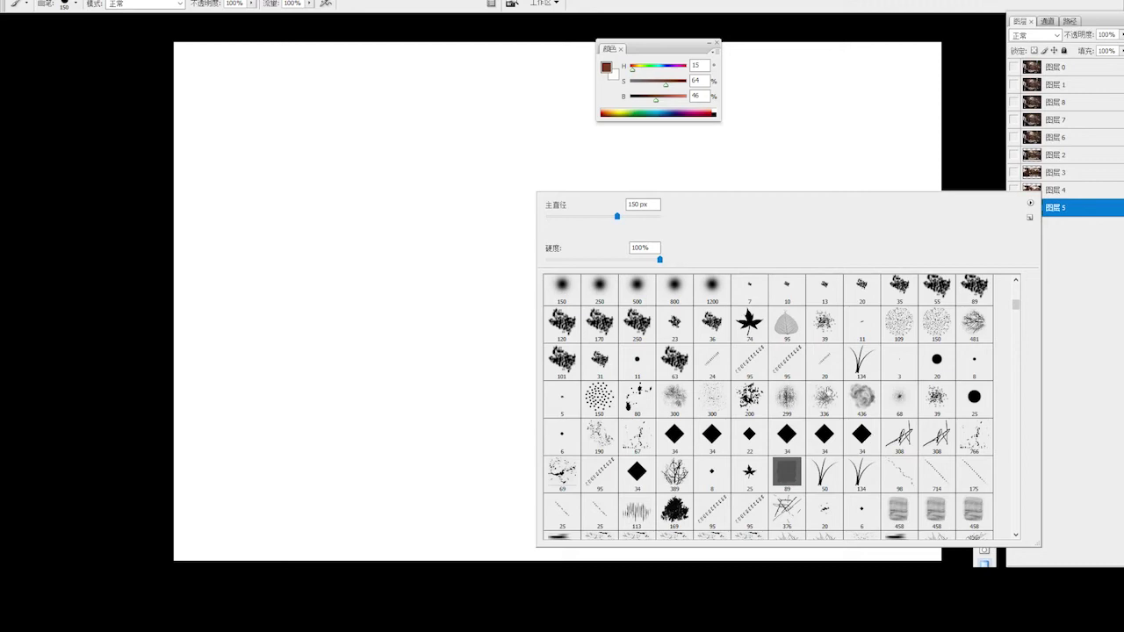
pyautogui.click(899, 434)
pyautogui.moveTo(409, 307)
pyautogui.mouseDown()
pyautogui.moveTo(378, 298)
pyautogui.moveTo(479, 279)
pyautogui.moveTo(615, 307)
pyautogui.mouseUp()
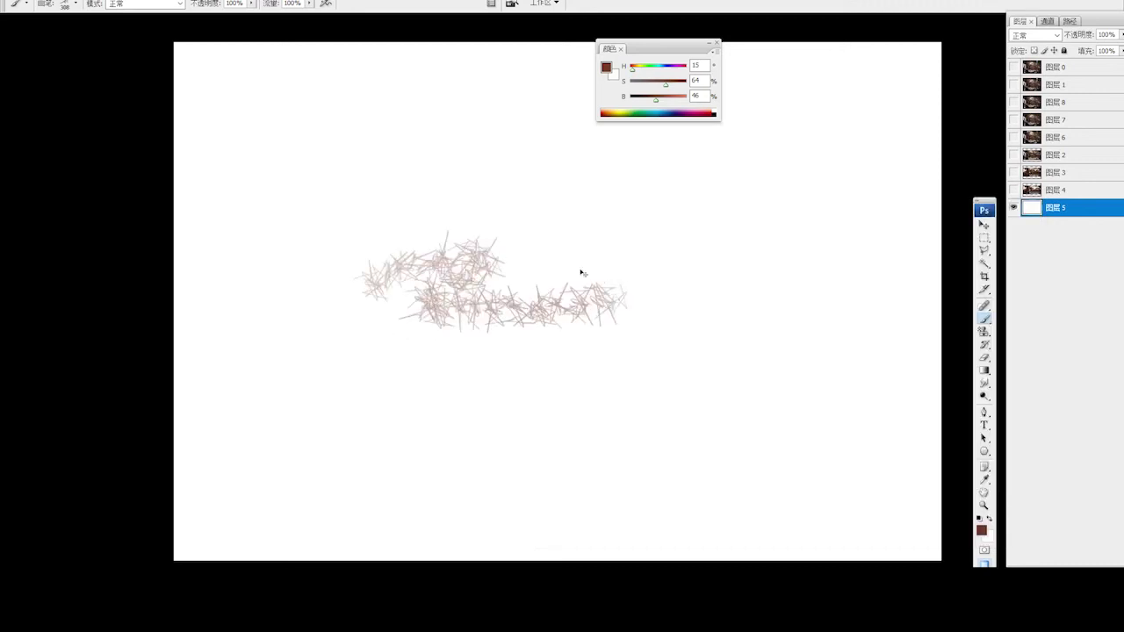
# Test the 150 px dotted brush with a zigzag stroke on 图层 5 and clear the canvas.
pyautogui.rightClick(549, 241)
pyautogui.click(610, 448)
pyautogui.moveTo(400, 347)
pyautogui.mouseDown()
pyautogui.moveTo(442, 357)
pyautogui.moveTo(683, 312)
pyautogui.mouseUp()
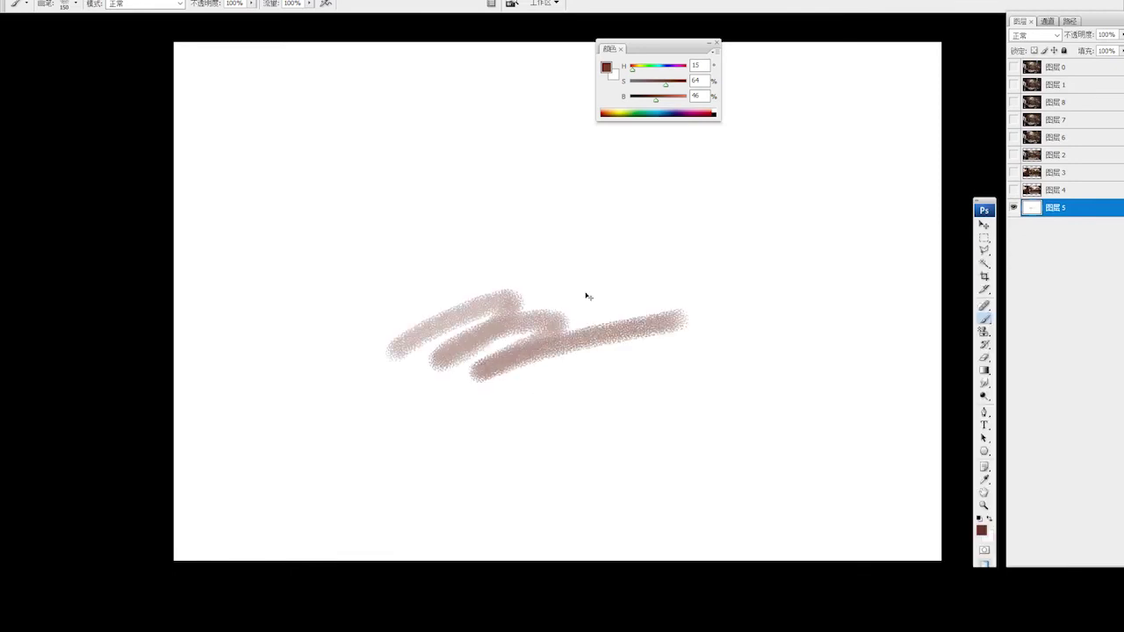
pyautogui.press('Delete')
# Test the 80 px spatter brush with a looping stroke on 图层 5 and clear the canvas.
pyautogui.rightClick(527, 226)
pyautogui.click(617, 442)
pyautogui.press('Return')
pyautogui.moveTo(413, 294)
pyautogui.mouseDown()
pyautogui.moveTo(575, 289)
pyautogui.moveTo(715, 312)
pyautogui.mouseUp()
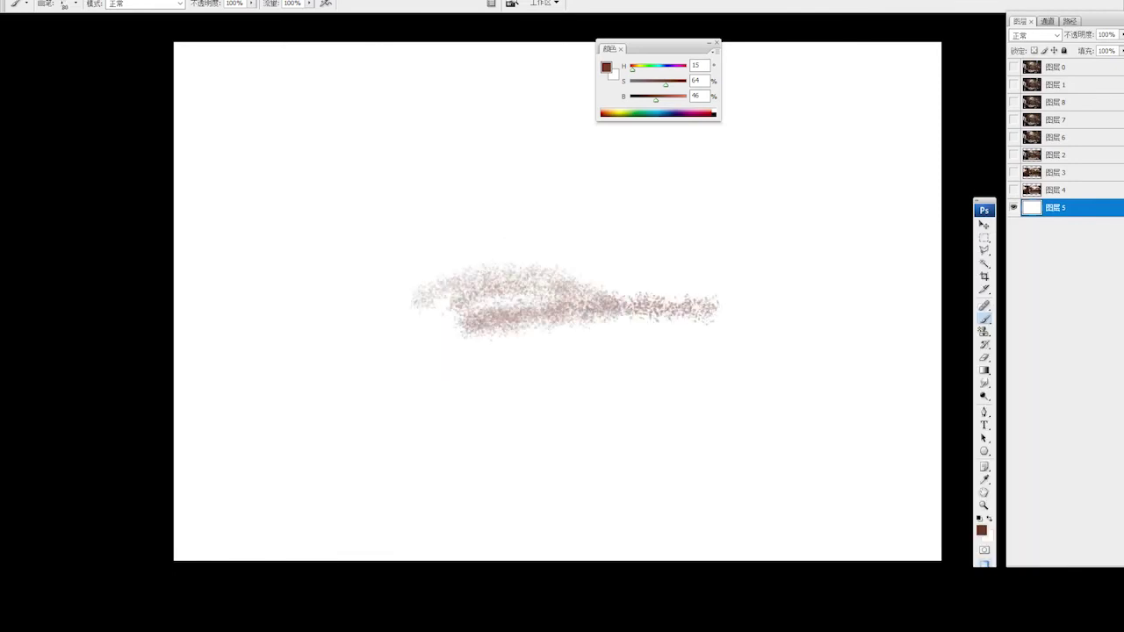
pyautogui.press('Delete')
# Test the 101 px rough-textured brush with two strokes on 图层 5, clearing the canvas after each.
pyautogui.rightClick(615, 220)
pyautogui.click(638, 382)
pyautogui.press('Return')
pyautogui.moveTo(457, 299)
pyautogui.mouseDown()
pyautogui.moveTo(540, 307)
pyautogui.moveTo(553, 351)
pyautogui.mouseUp()
pyautogui.press('Delete')
pyautogui.moveTo(576, 264)
pyautogui.mouseDown()
pyautogui.moveTo(552, 318)
pyautogui.moveTo(606, 351)
pyautogui.mouseUp()
pyautogui.press('Delete')
# Browse the brush presets, selecting the 50 px curved-blade brush and the 101 px spatter brush along the way.
pyautogui.rightClick(614, 235)
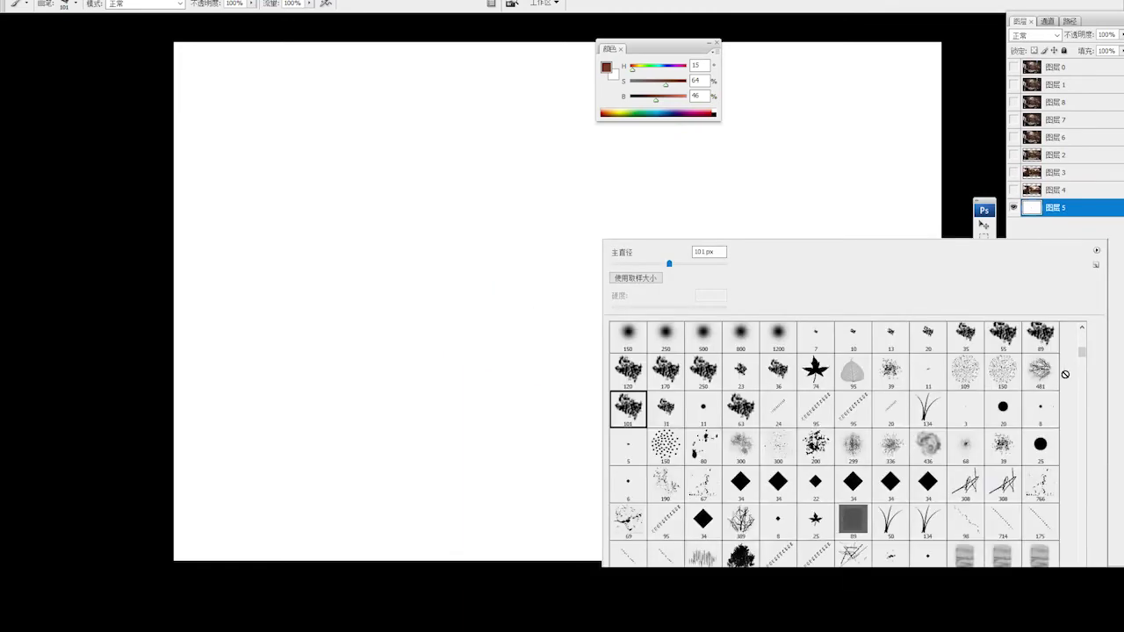
pyautogui.moveTo(1083, 352)
pyautogui.mouseDown()
pyautogui.moveTo(1074, 461)
pyautogui.moveTo(1080, 453)
pyautogui.mouseUp()
pyautogui.scroll(-2, 1087, 365)
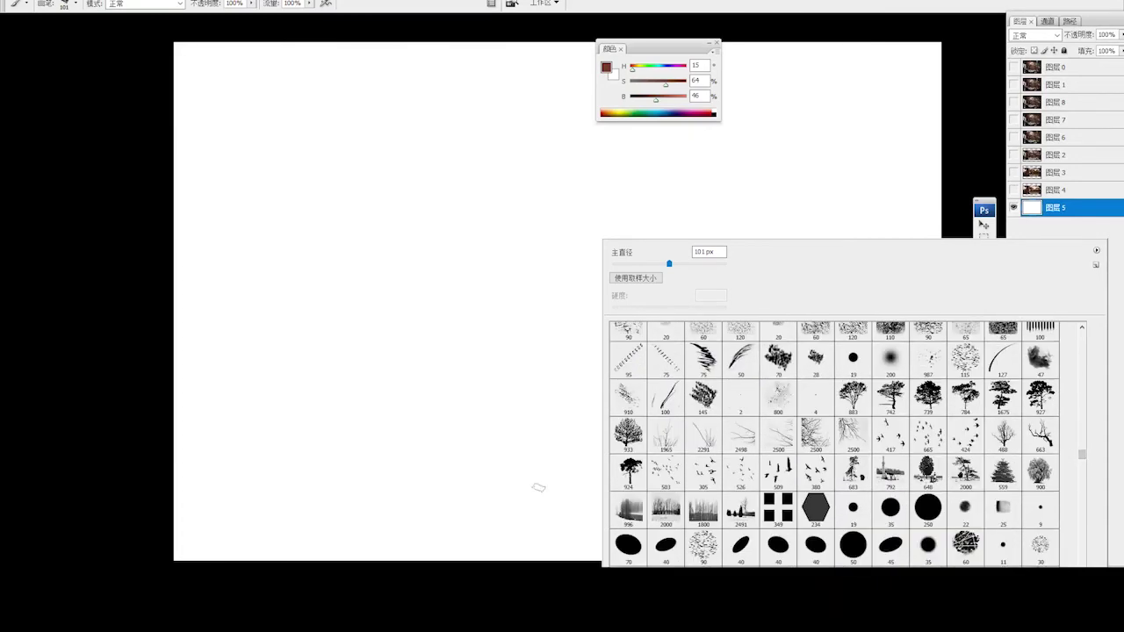
pyautogui.click(741, 358)
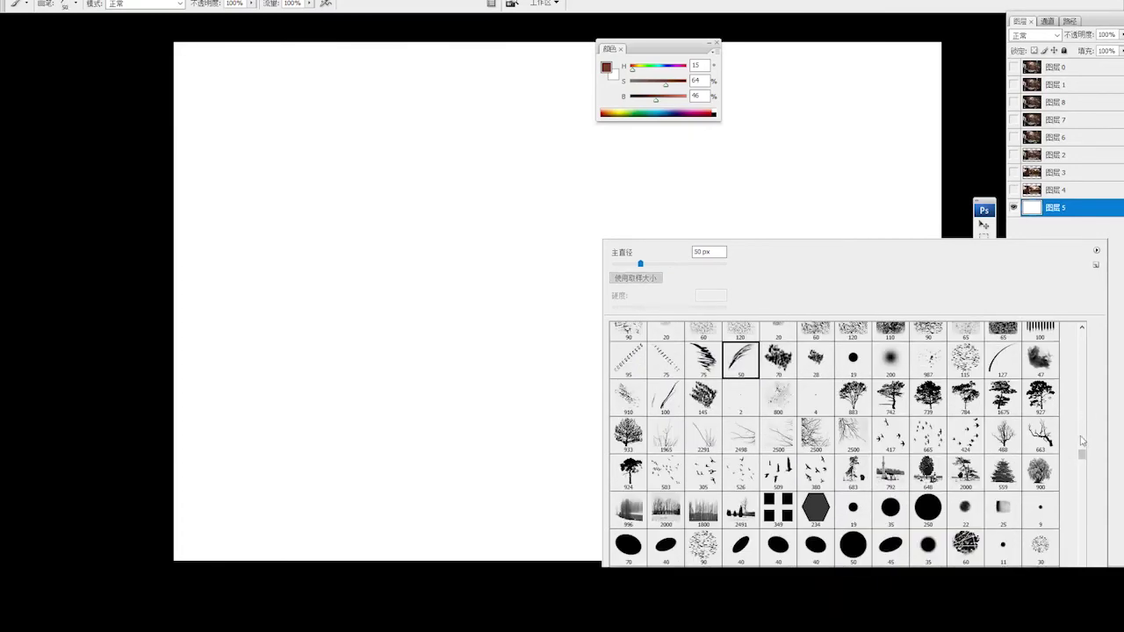
pyautogui.moveTo(1082, 453); pyautogui.dragTo(1045, 432)
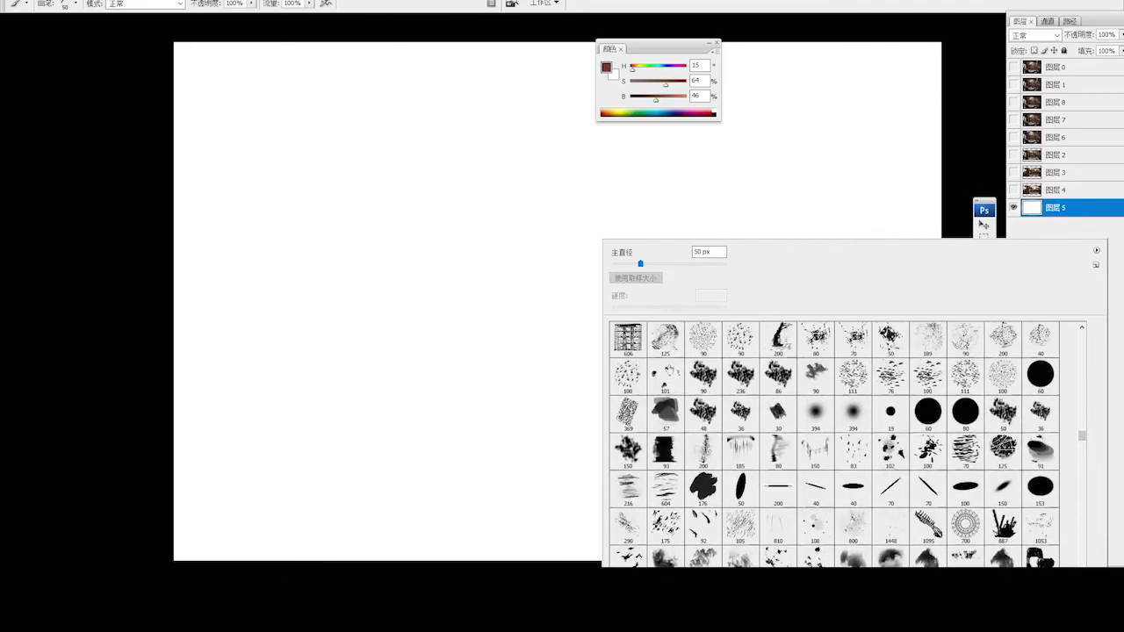
pyautogui.click(666, 376)
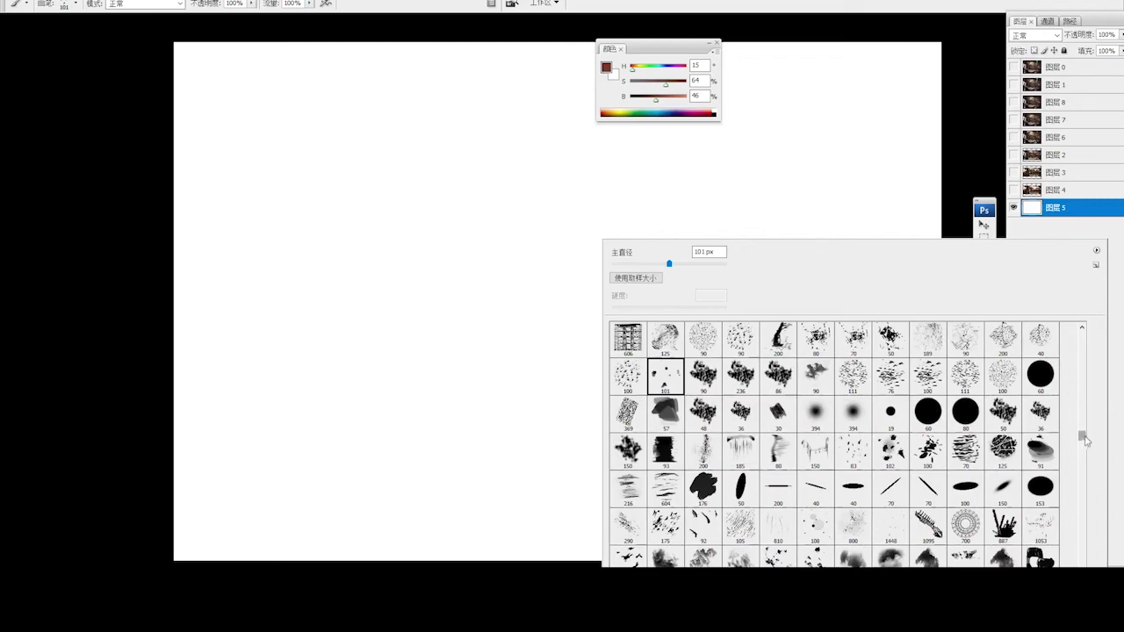
pyautogui.moveTo(1083, 437); pyautogui.dragTo(1092, 430)
# Enlarge the swirl-textured brush to 700 px, test it with several strokes on 图层 5 and undo them.
pyautogui.click(439, 324)
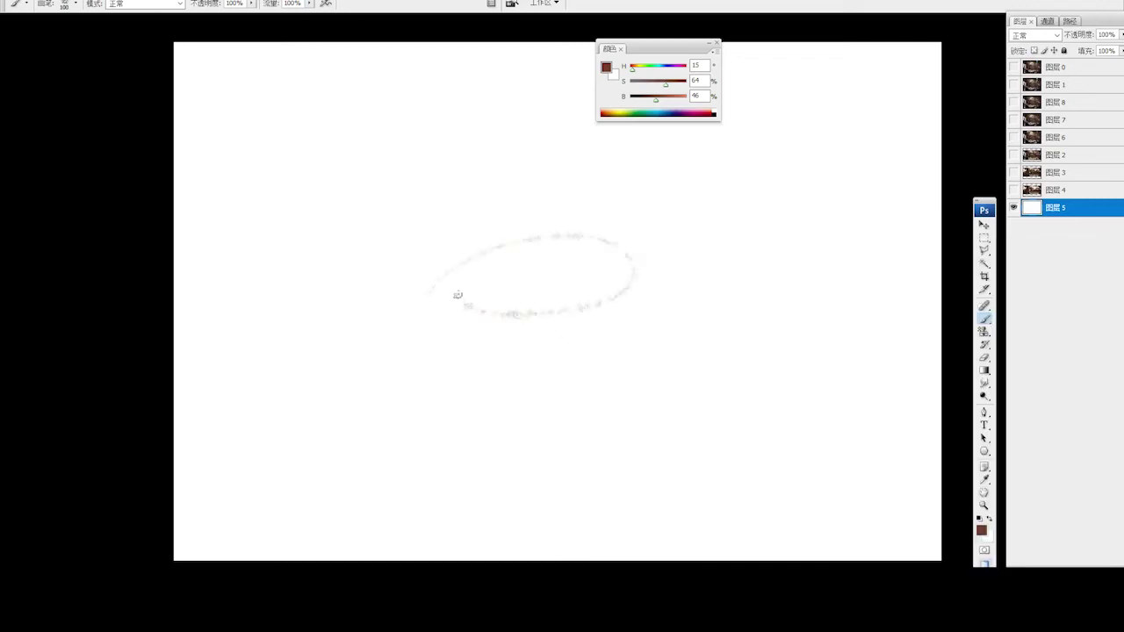
pyautogui.press(']')
pyautogui.press(']')
pyautogui.press(']')
pyautogui.press(']')
pyautogui.press(']')
pyautogui.press(']')
pyautogui.press(']')
pyautogui.press(']')
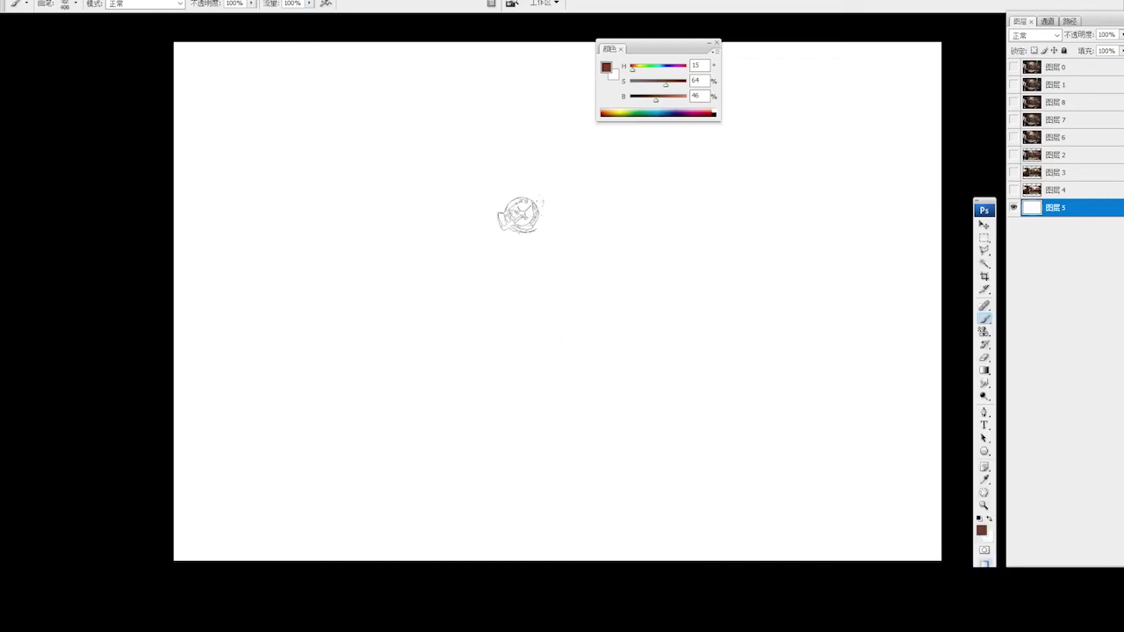
pyautogui.moveTo(514, 214)
pyautogui.mouseDown()
pyautogui.moveTo(505, 268)
pyautogui.moveTo(545, 254)
pyautogui.mouseUp()
pyautogui.hotkey('ctrl', 'z')
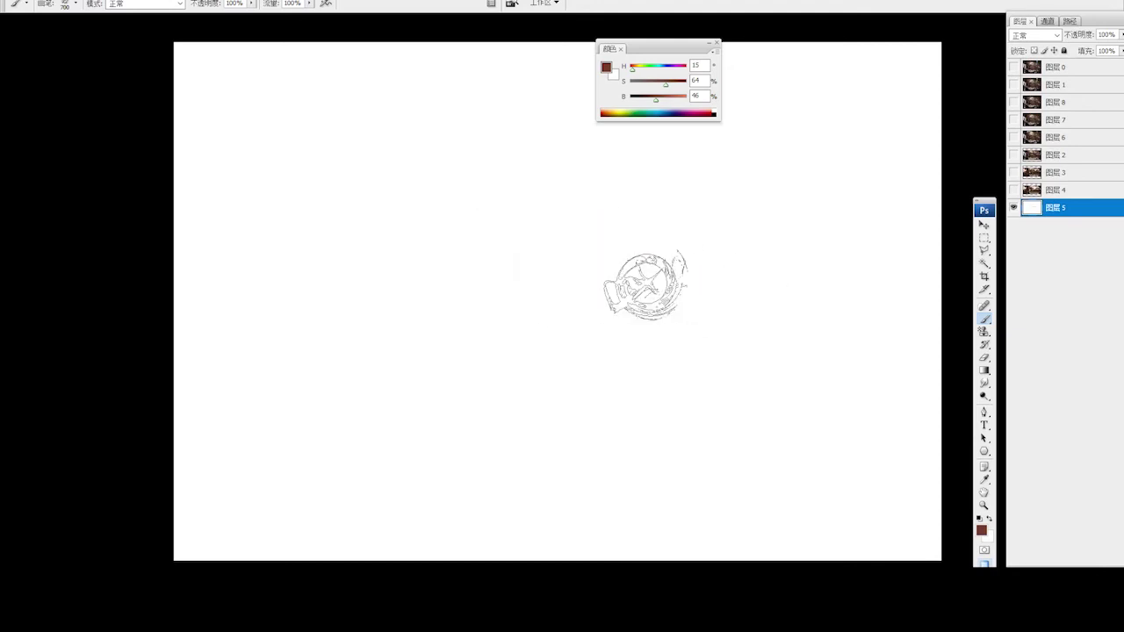
pyautogui.moveTo(598, 216); pyautogui.dragTo(492, 318)
pyautogui.moveTo(575, 323)
pyautogui.mouseDown()
pyautogui.moveTo(563, 240)
pyautogui.moveTo(635, 284)
pyautogui.mouseUp()
pyautogui.hotkey('ctrl', 'alt', 'z')
pyautogui.hotkey('ctrl', 'alt', 'z')
# Test the 965 px splash brush with a stroke on 图层 5 and undo it.
pyautogui.rightClick(500, 243)
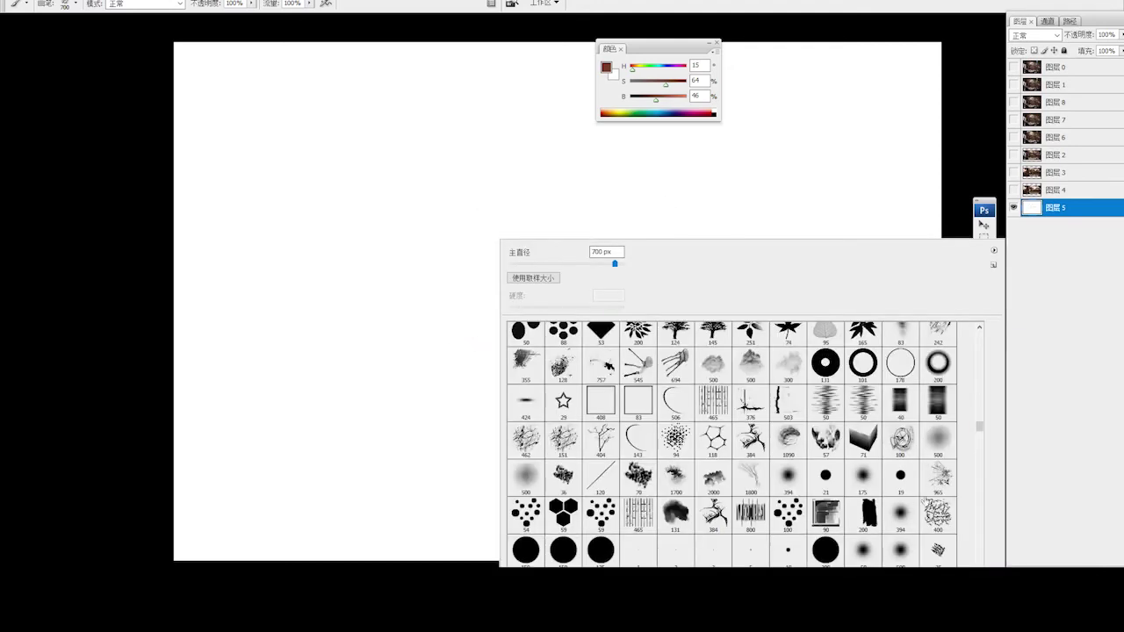
pyautogui.click(938, 477)
pyautogui.moveTo(289, 325)
pyautogui.mouseDown()
pyautogui.moveTo(641, 224)
pyautogui.moveTo(720, 369)
pyautogui.moveTo(290, 378)
pyautogui.moveTo(598, 320)
pyautogui.moveTo(791, 193)
pyautogui.moveTo(931, 202)
pyautogui.moveTo(641, 163)
pyautogui.moveTo(215, 140)
pyautogui.moveTo(376, 156)
pyautogui.mouseUp()
pyautogui.hotkey('ctrl', 'alt', 'z')
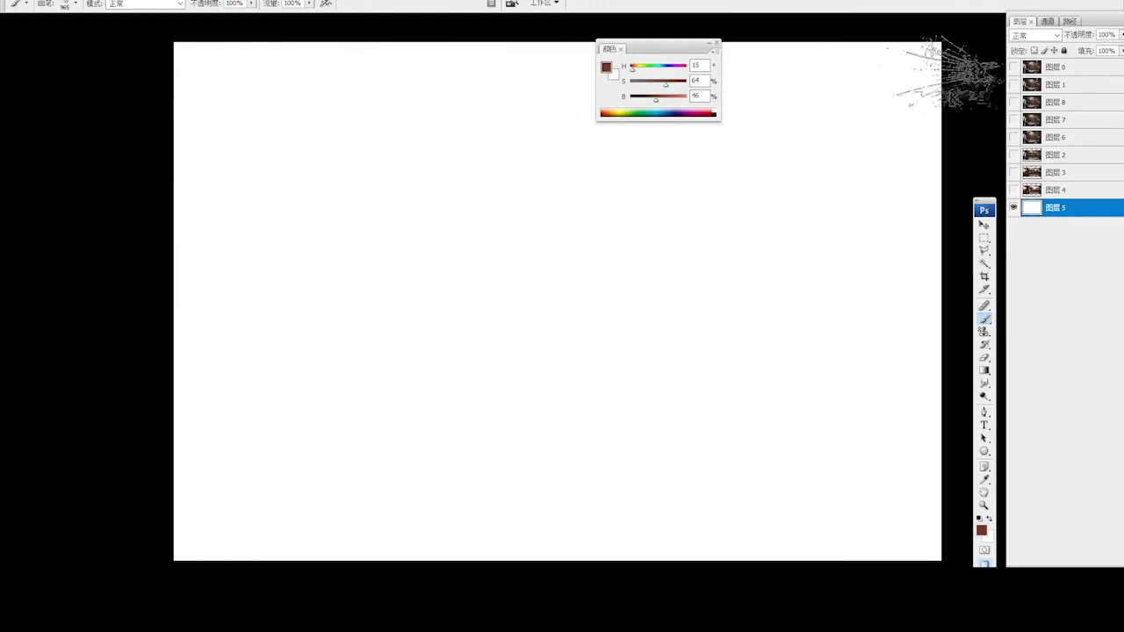
# Show 图层 0, set up the drip-shaped splash brush at 1200 px, and sample a pale cream from the bright background.
pyautogui.click(1014, 67)
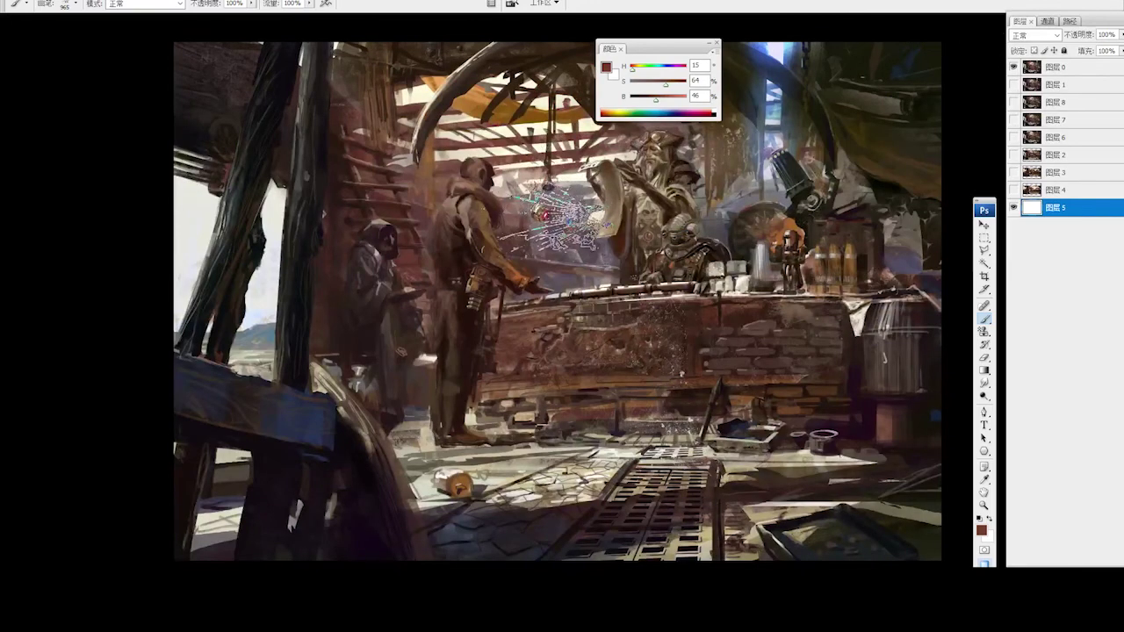
pyautogui.rightClick(558, 214)
pyautogui.press('Escape')
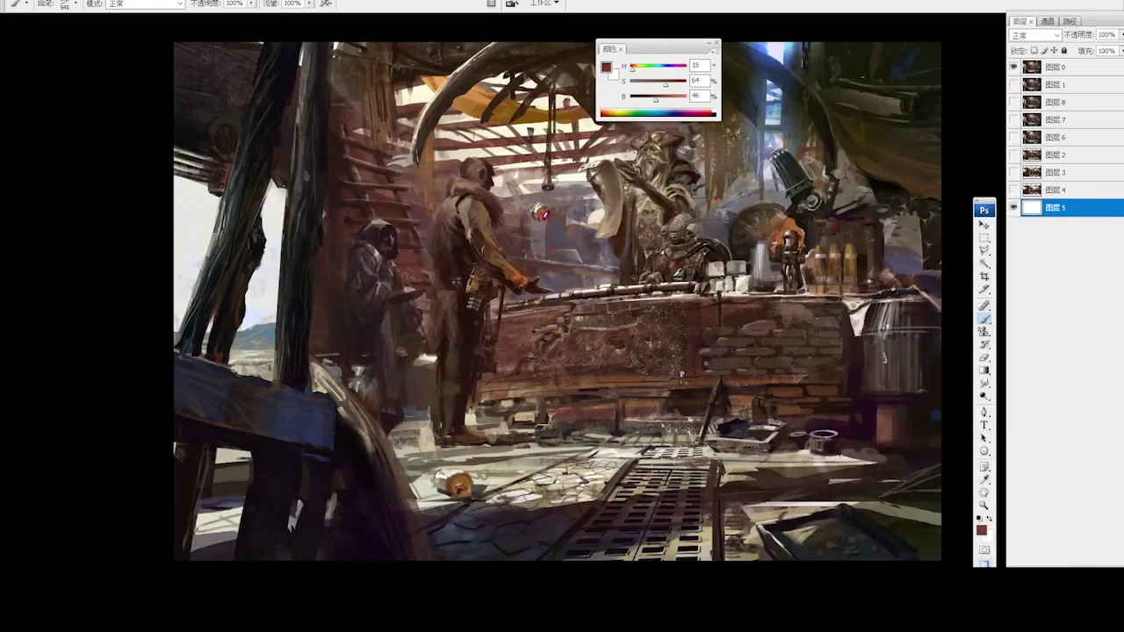
pyautogui.rightClick(563, 239)
pyautogui.press('Escape')
pyautogui.keyDown('alt'); pyautogui.click(566, 167); pyautogui.keyUp('alt')
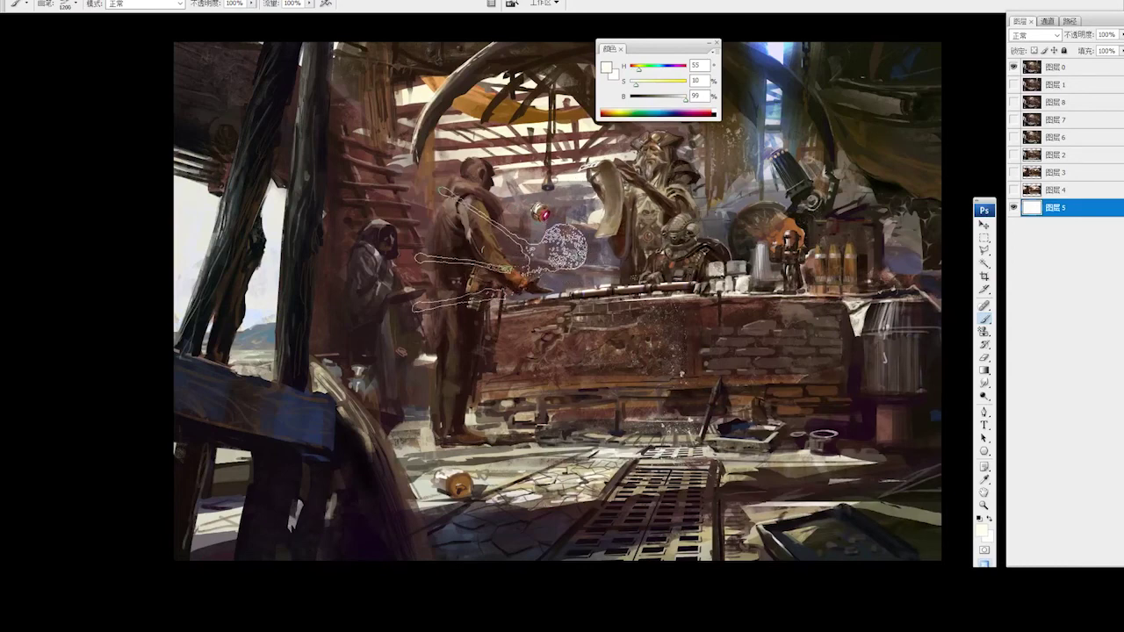
# Stamp cream splash marks over the standing figure on 图层 0 and undo the last mark.
pyautogui.click(1054, 67)
pyautogui.click(485, 286)
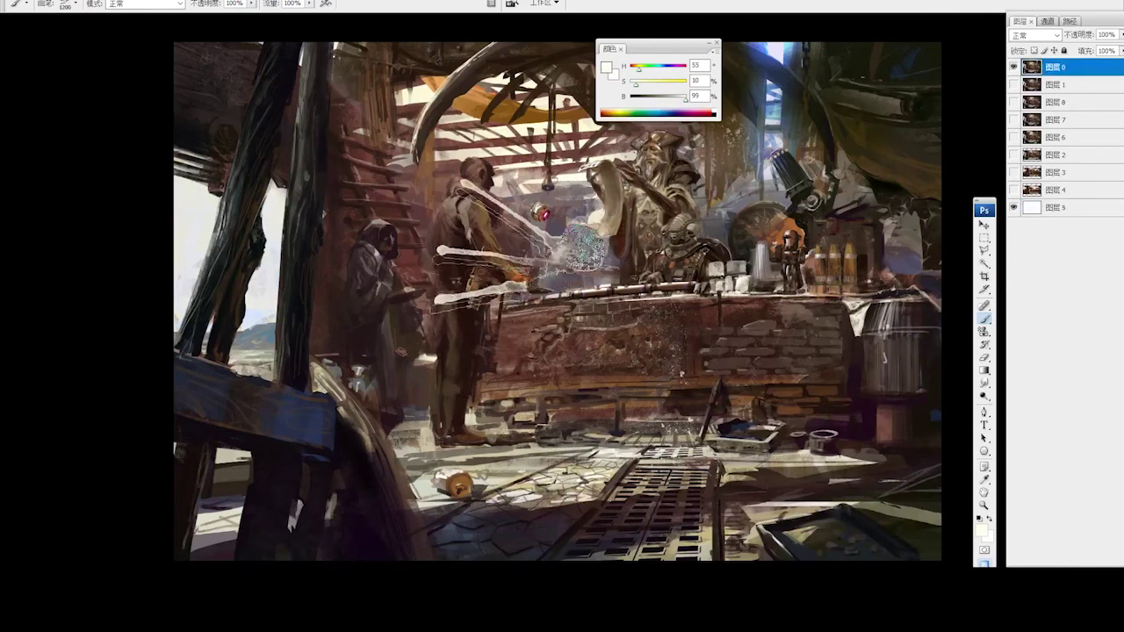
pyautogui.moveTo(478, 255); pyautogui.dragTo(473, 412)
pyautogui.hotkey('ctrl', 'z')
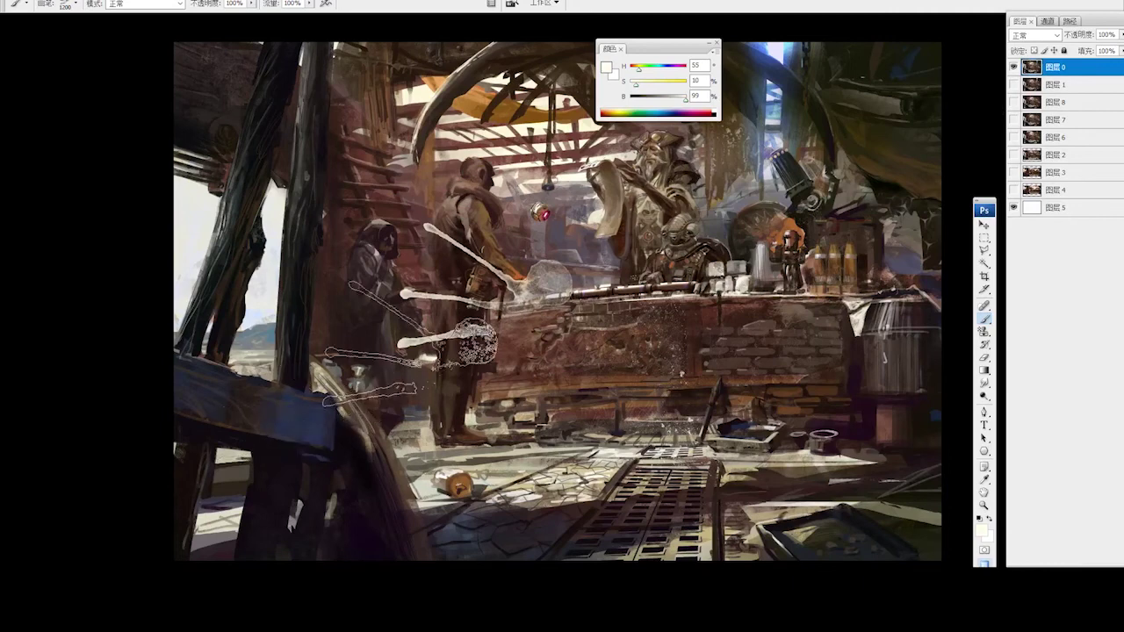
# Try to erase the cream splash marks around the two figures with the 700 px eraser and undo the erasure.
pyautogui.press('a')
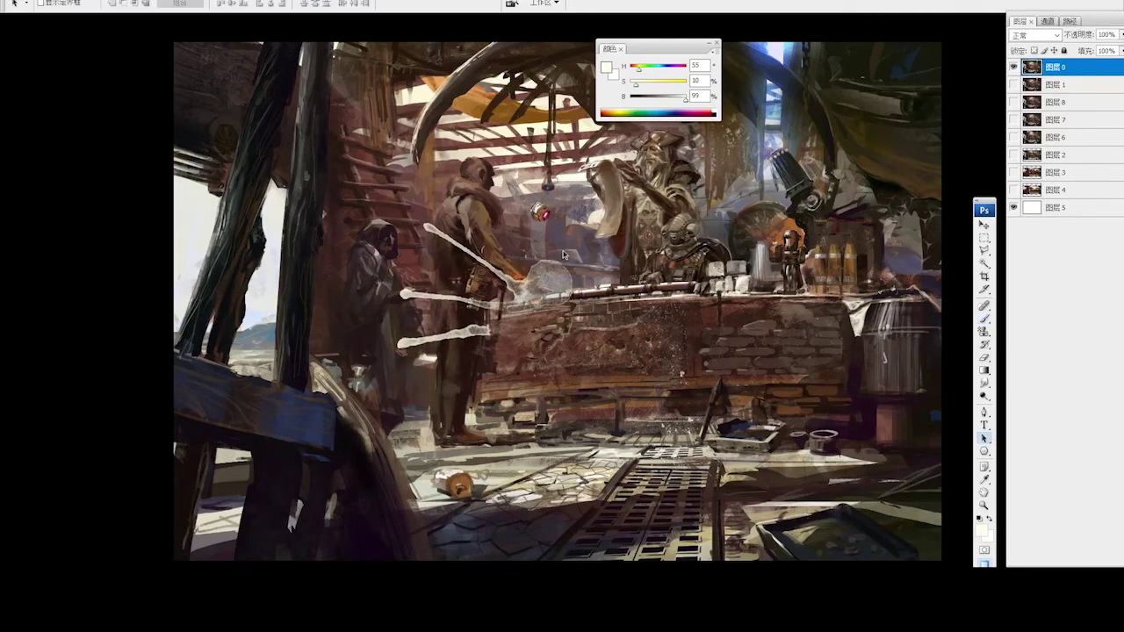
pyautogui.press('e')
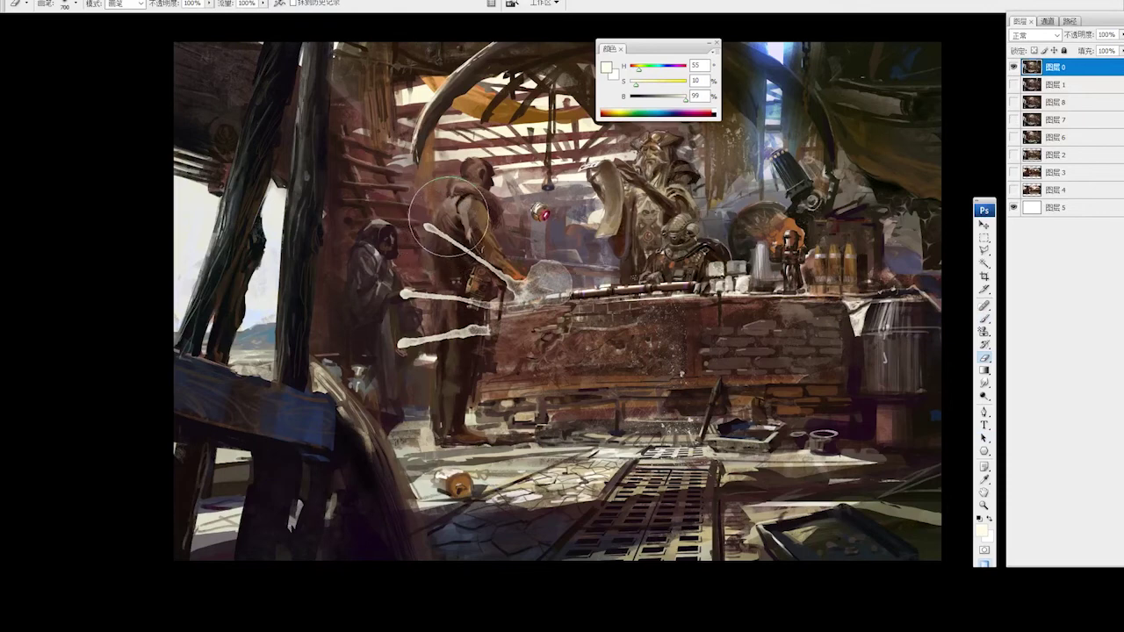
pyautogui.moveTo(446, 231)
pyautogui.mouseDown()
pyautogui.moveTo(412, 290)
pyautogui.moveTo(422, 351)
pyautogui.mouseUp()
pyautogui.hotkey('ctrl', 'z')
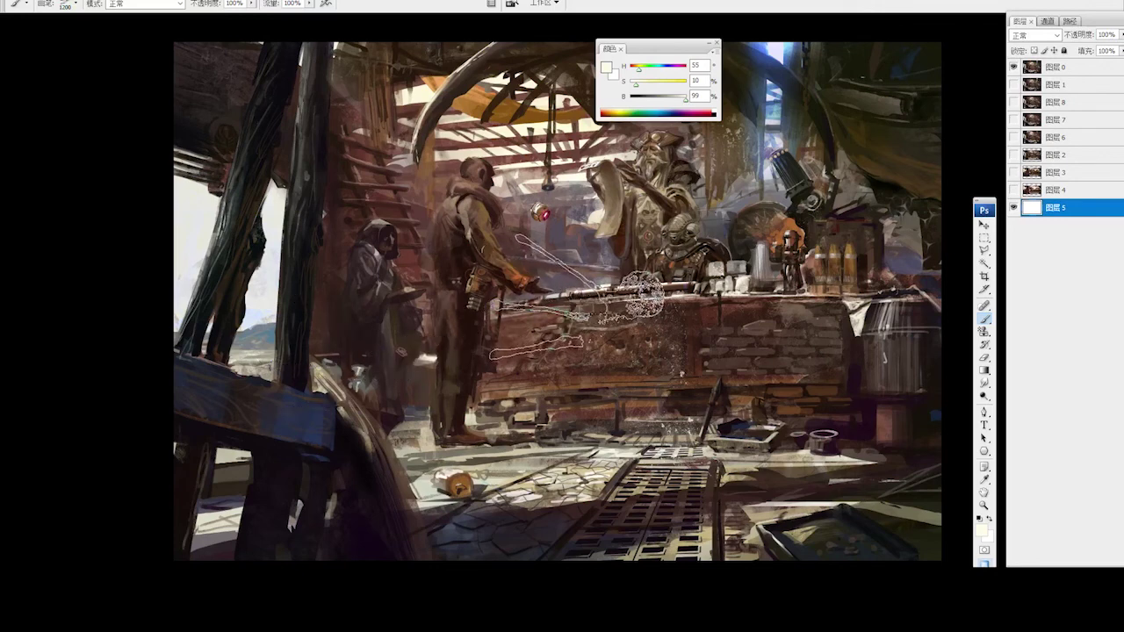
# Move the HSB colour sliders to the painting's upper-right corner, clear of the bright roof opening.
pyautogui.press('v')
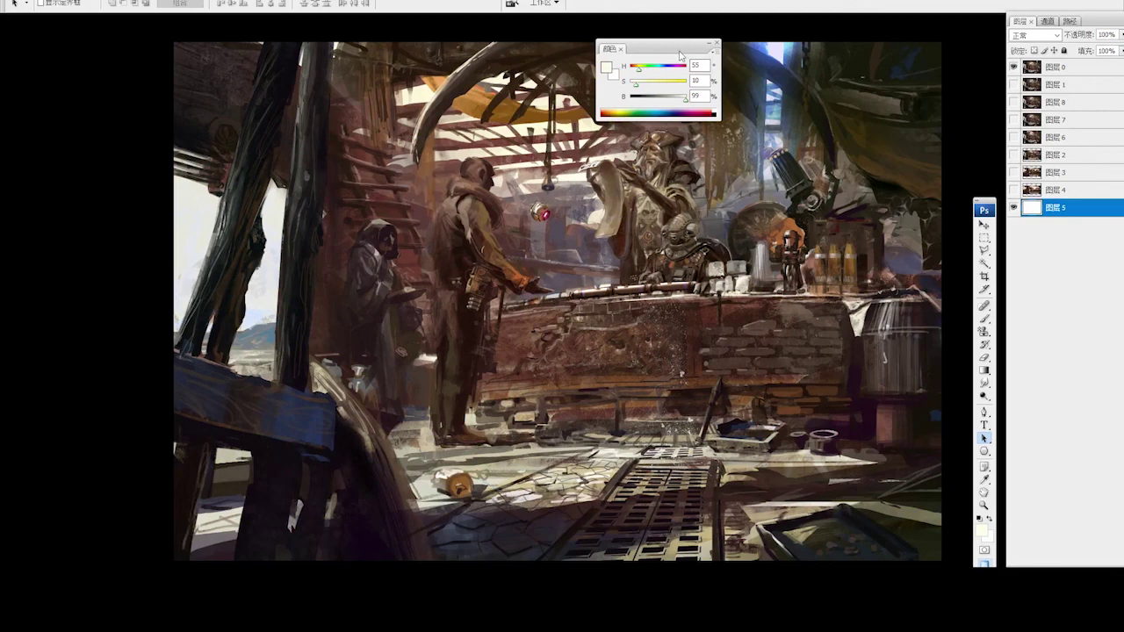
pyautogui.moveTo(683, 50); pyautogui.dragTo(869, 14)
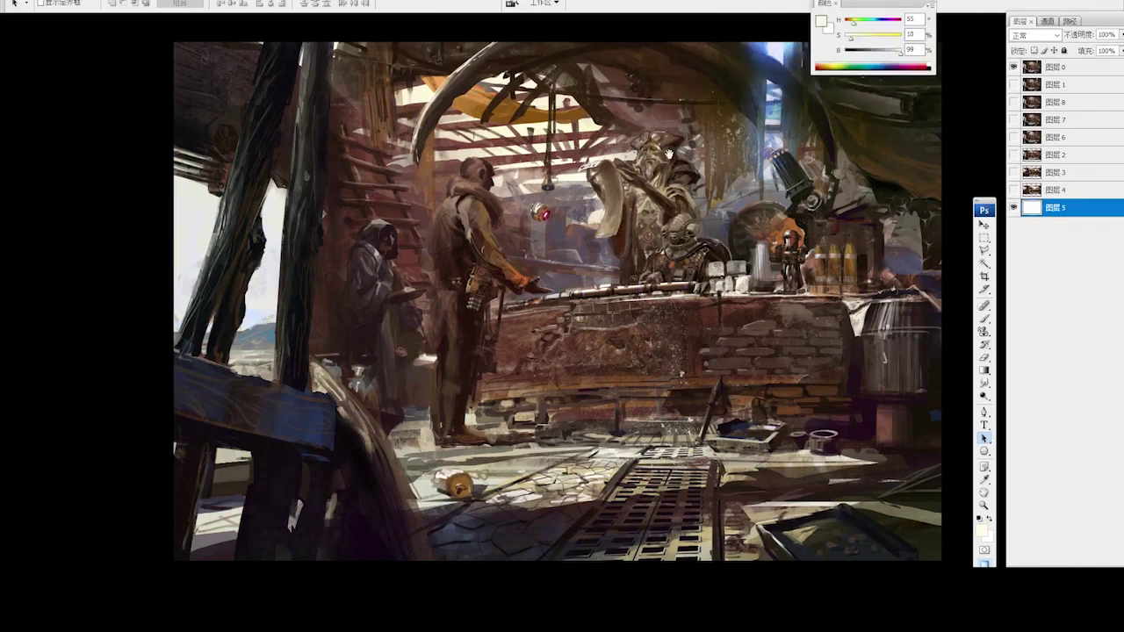